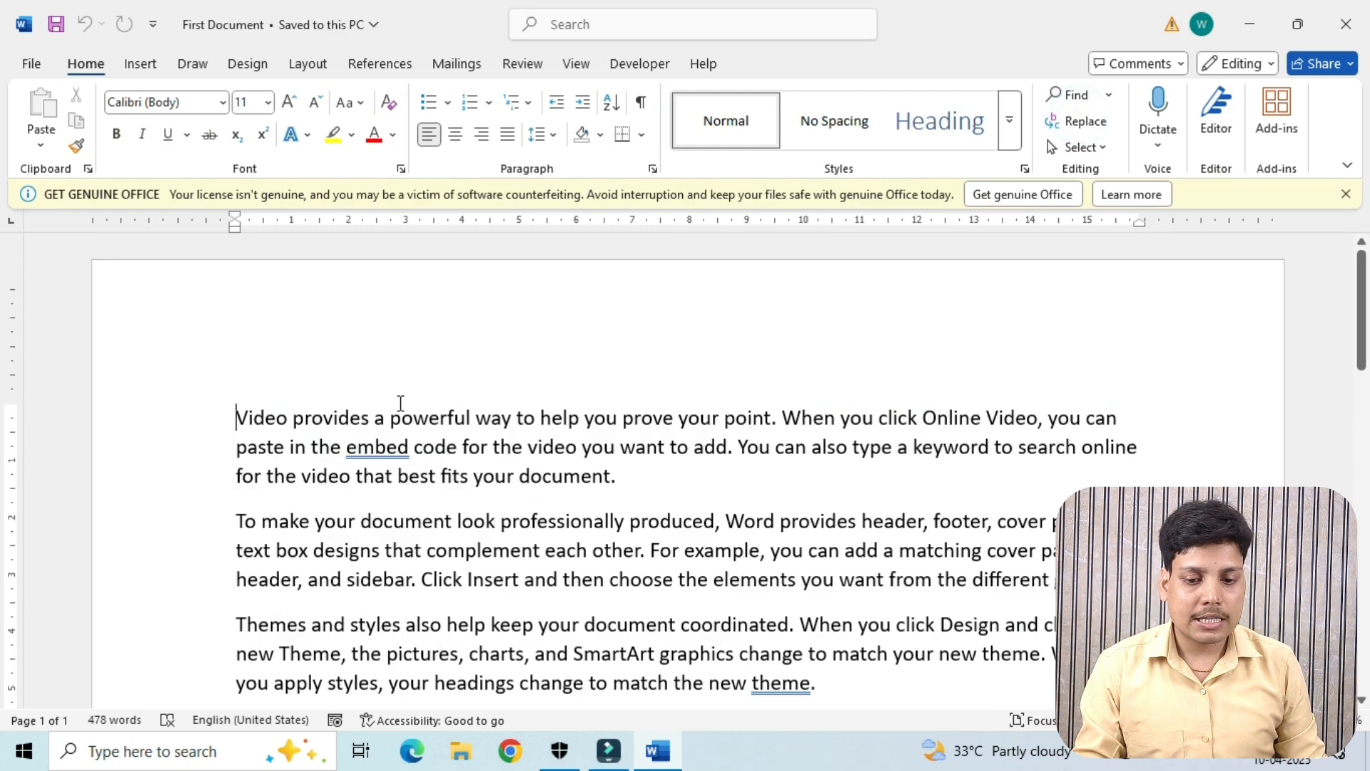
- Apply bold to "Video provides a powerful way to" in the first paragraph, then remove it again
scroll(397, 400, up, 4)
scroll(397, 405, up, 4)
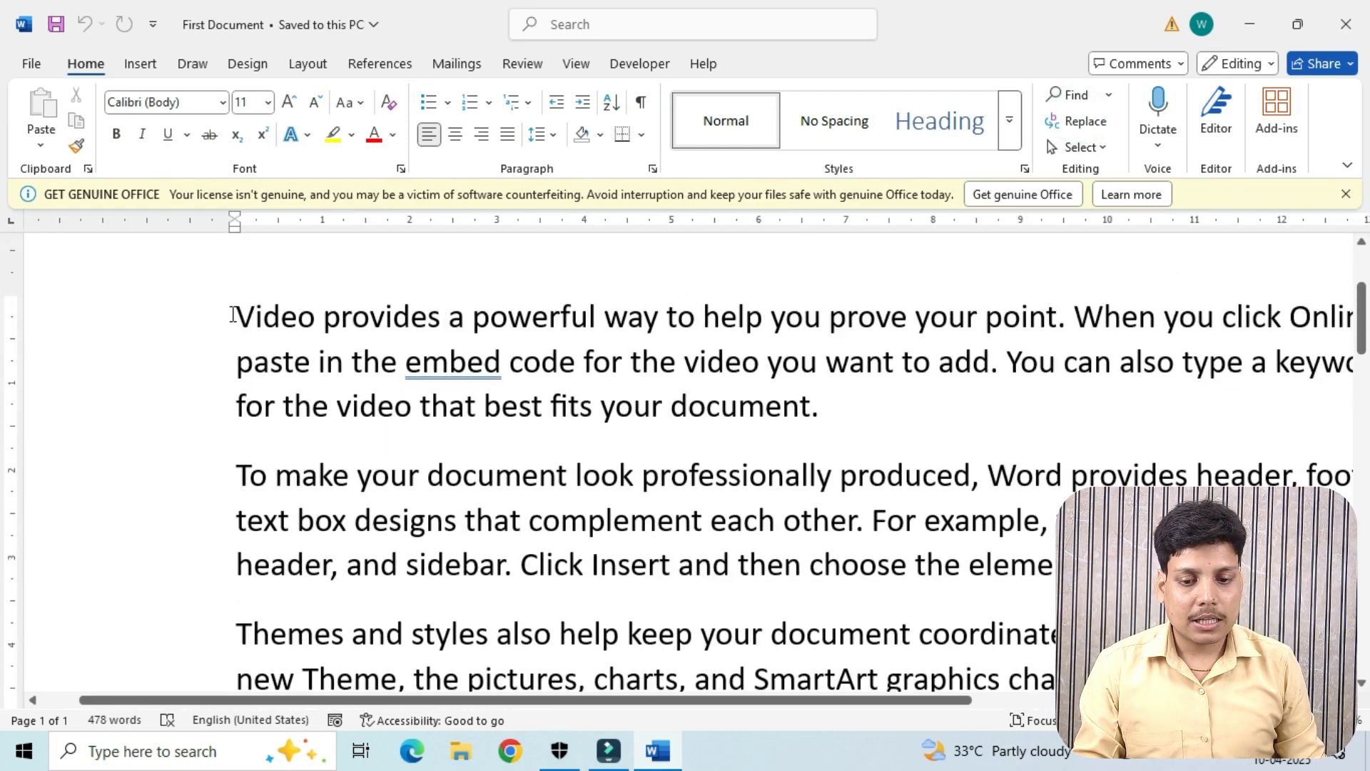
drag(231, 312, 678, 323)
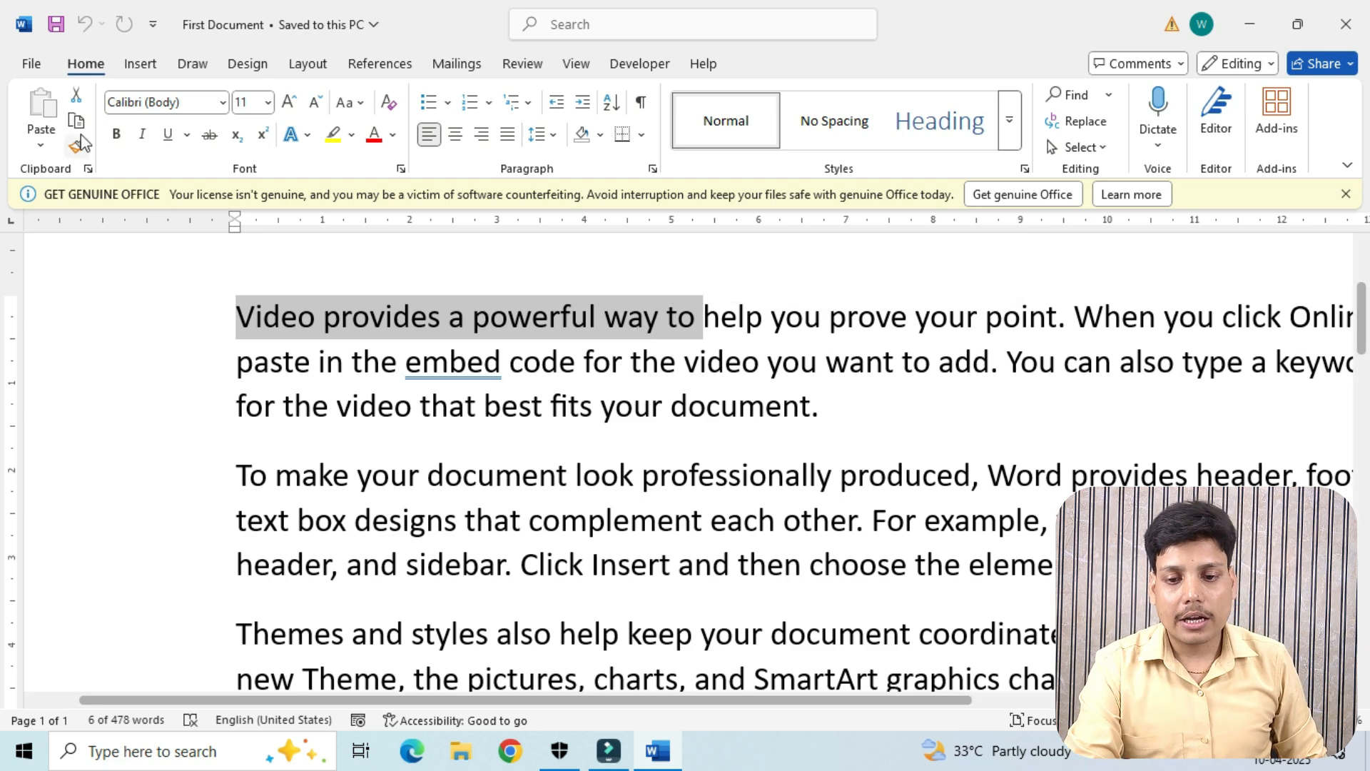
click(117, 141)
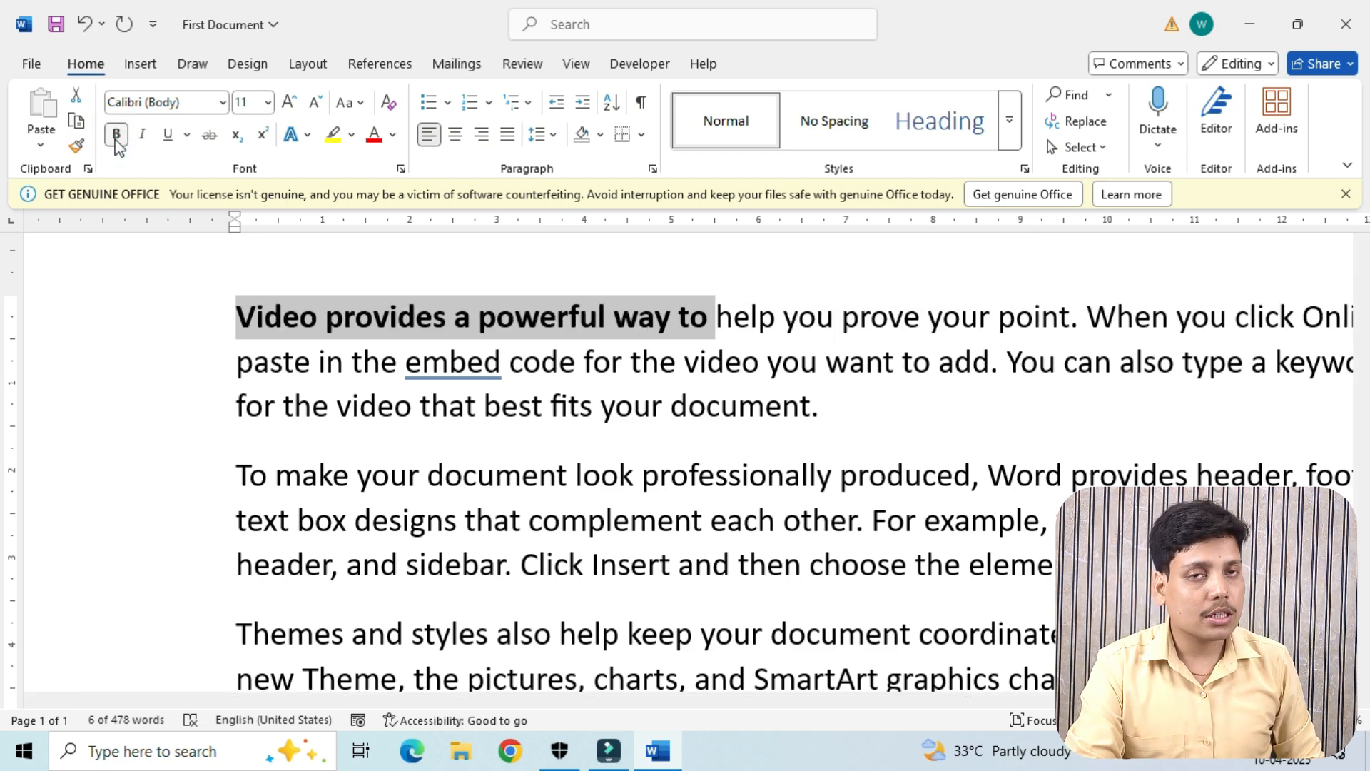
click(117, 140)
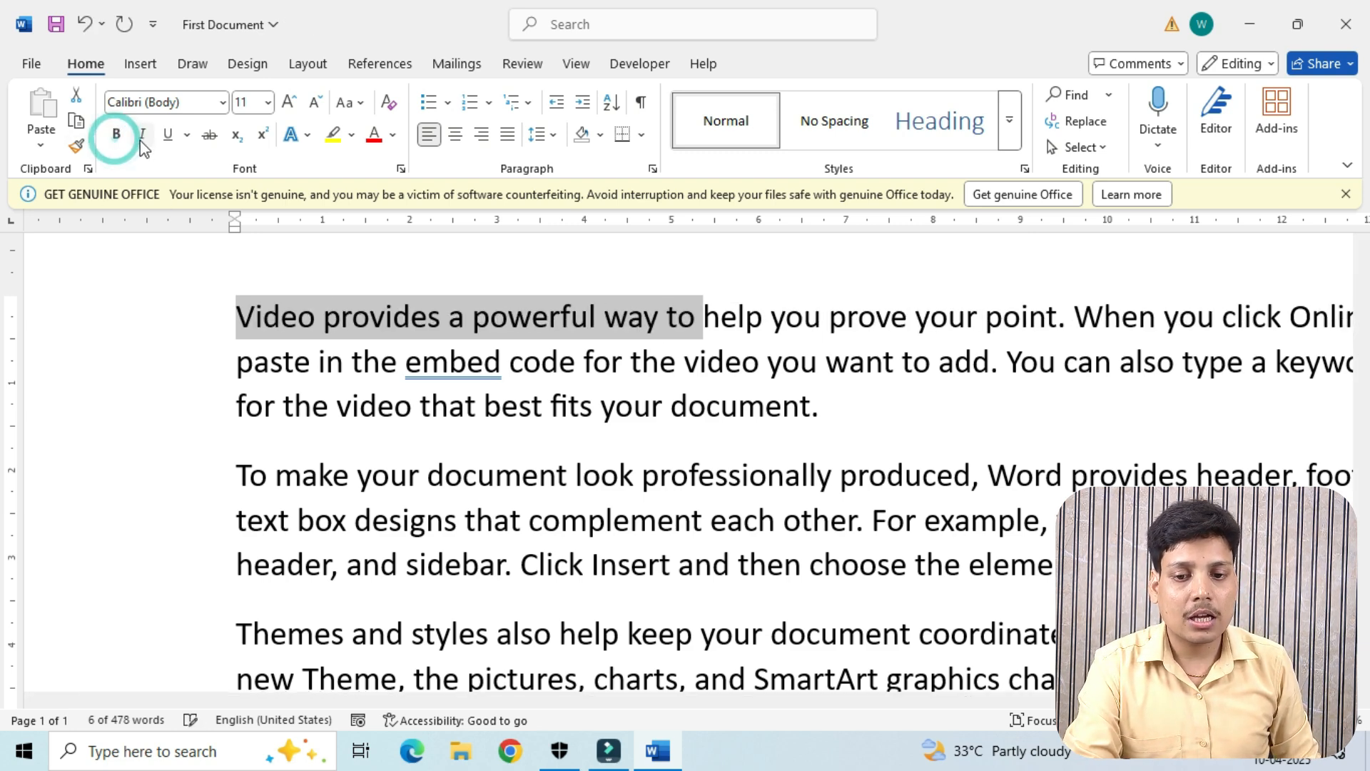
- Try italic and underline on the selected opening words of the first paragraph, then remove both formats
click(143, 137)
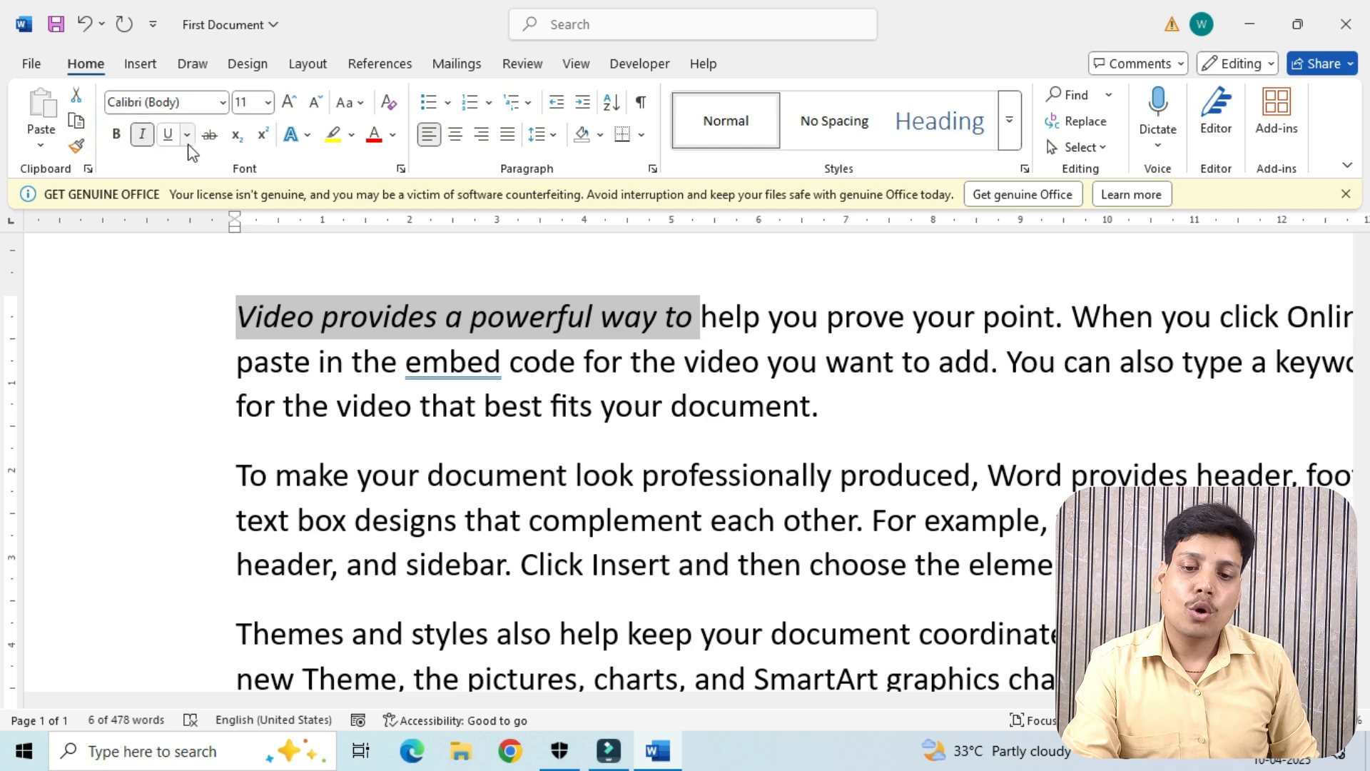
click(173, 140)
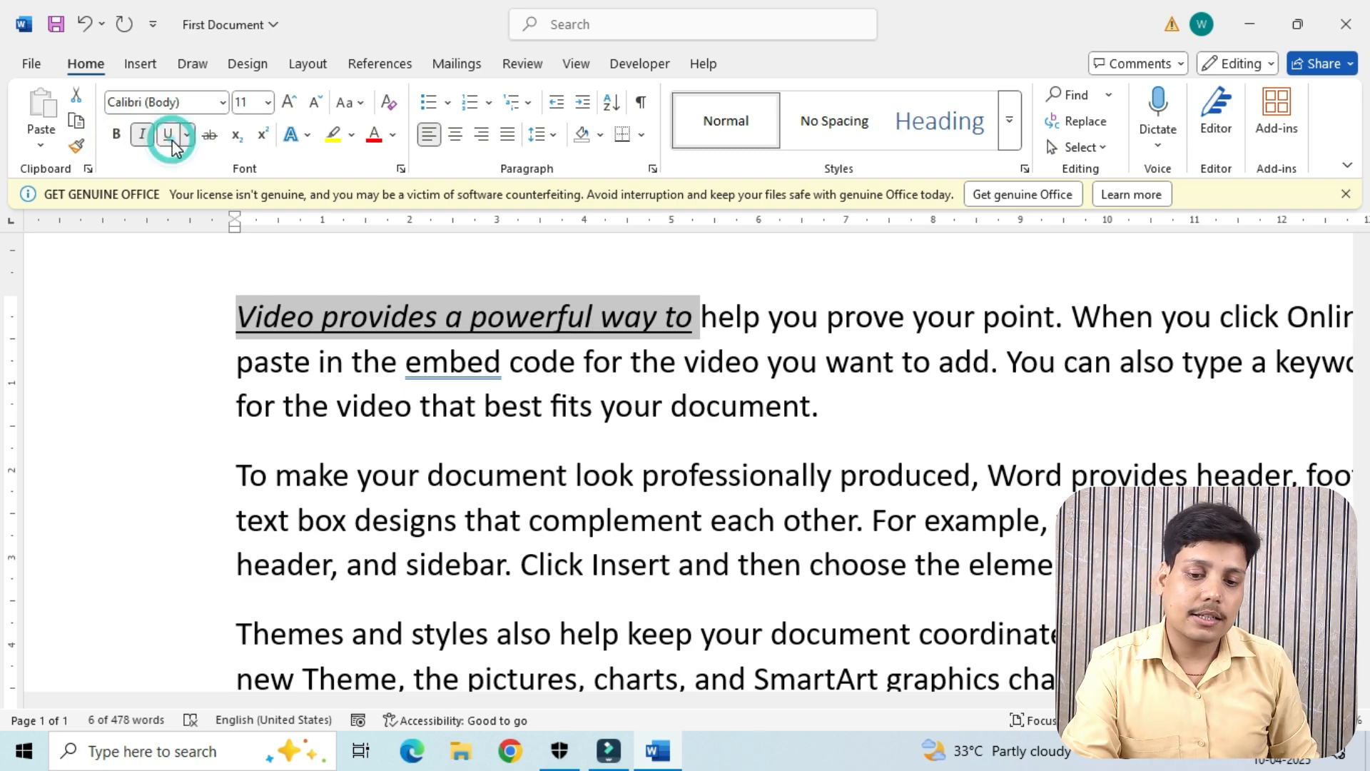
click(172, 137)
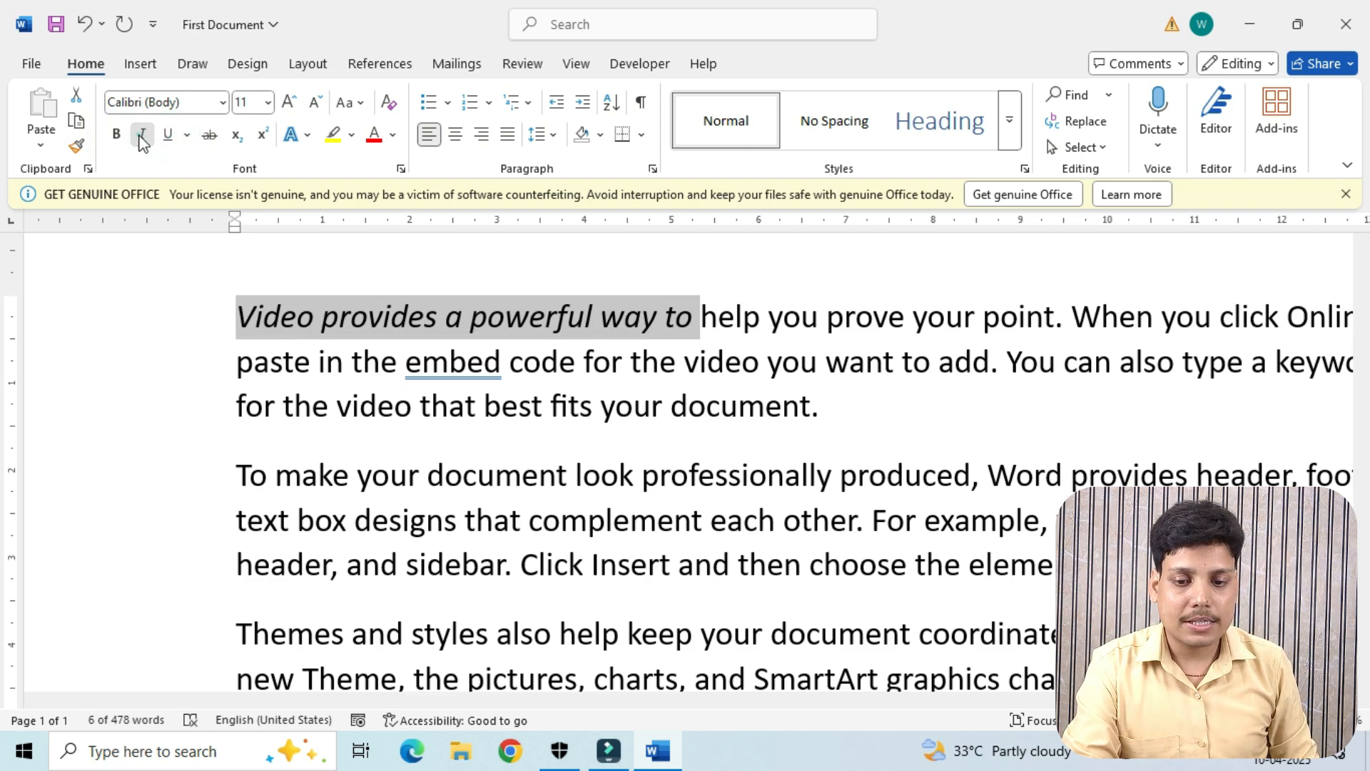
click(142, 136)
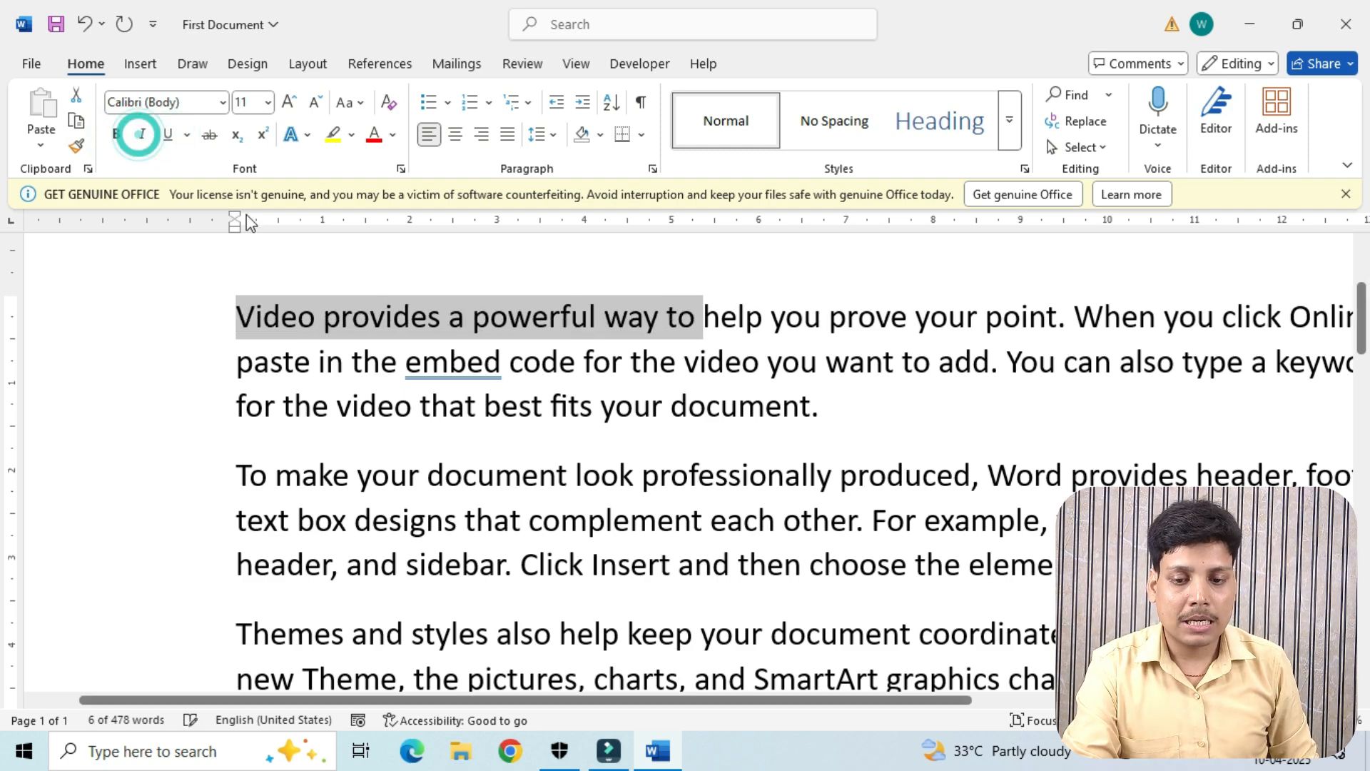
- Strike through the selected opening words of the first paragraph, then remove the strikethrough
click(209, 137)
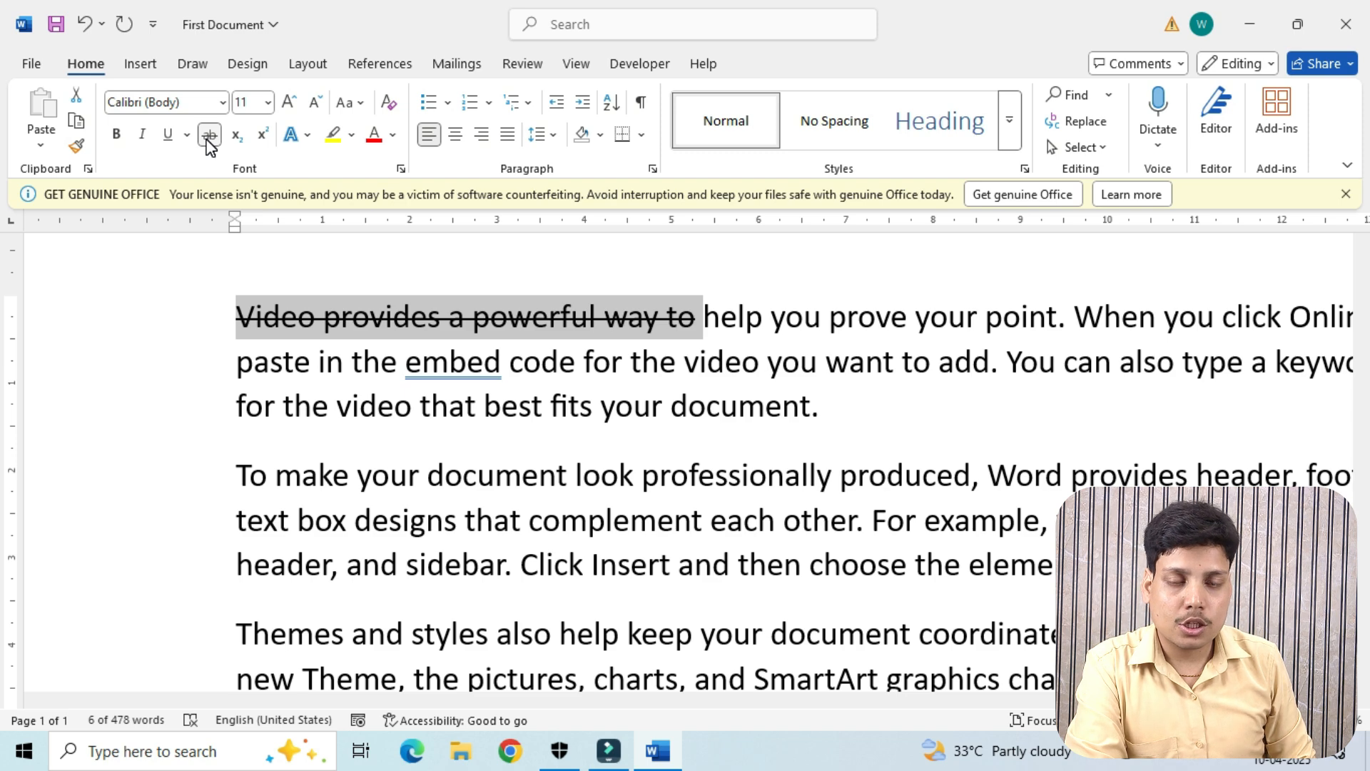
click(207, 139)
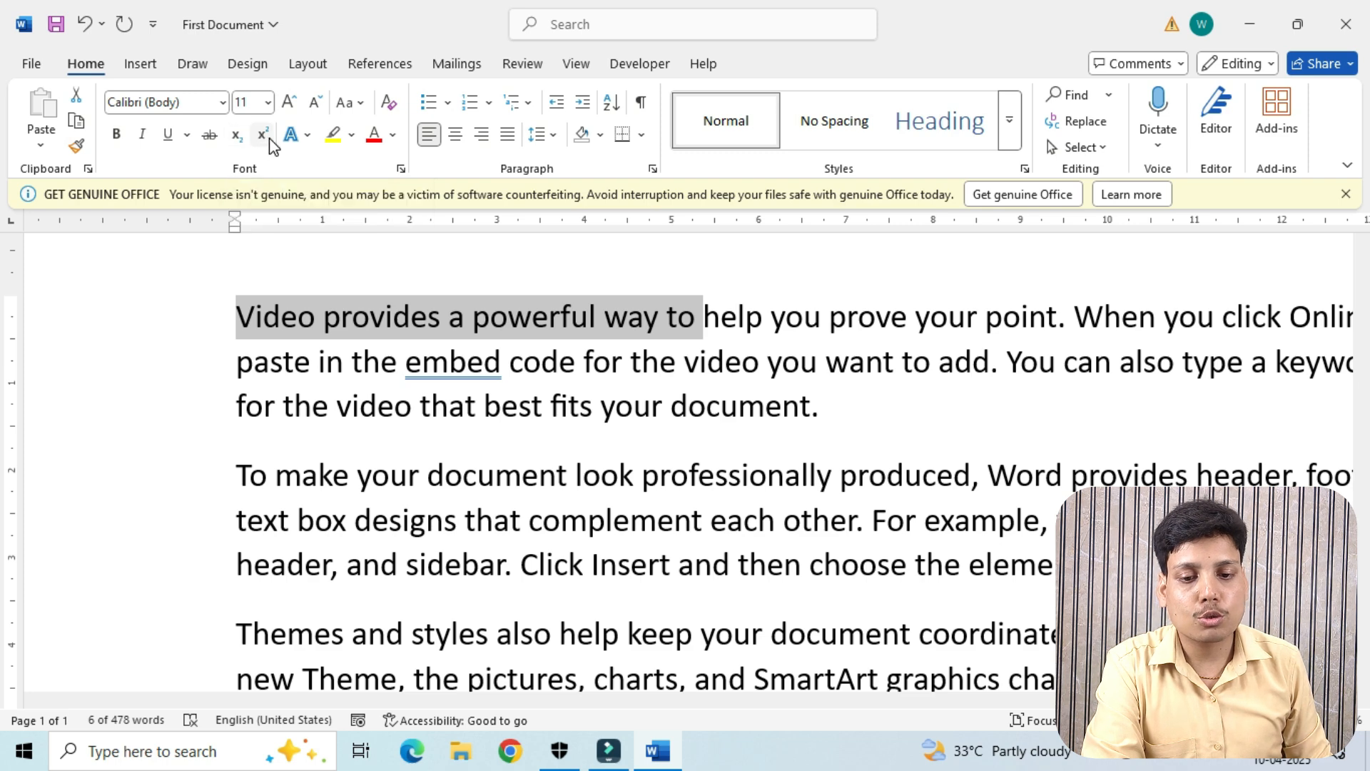
- Add a new line reading "H2SO4" below the first paragraph, followed by an empty line
click(892, 425)
key(Return)
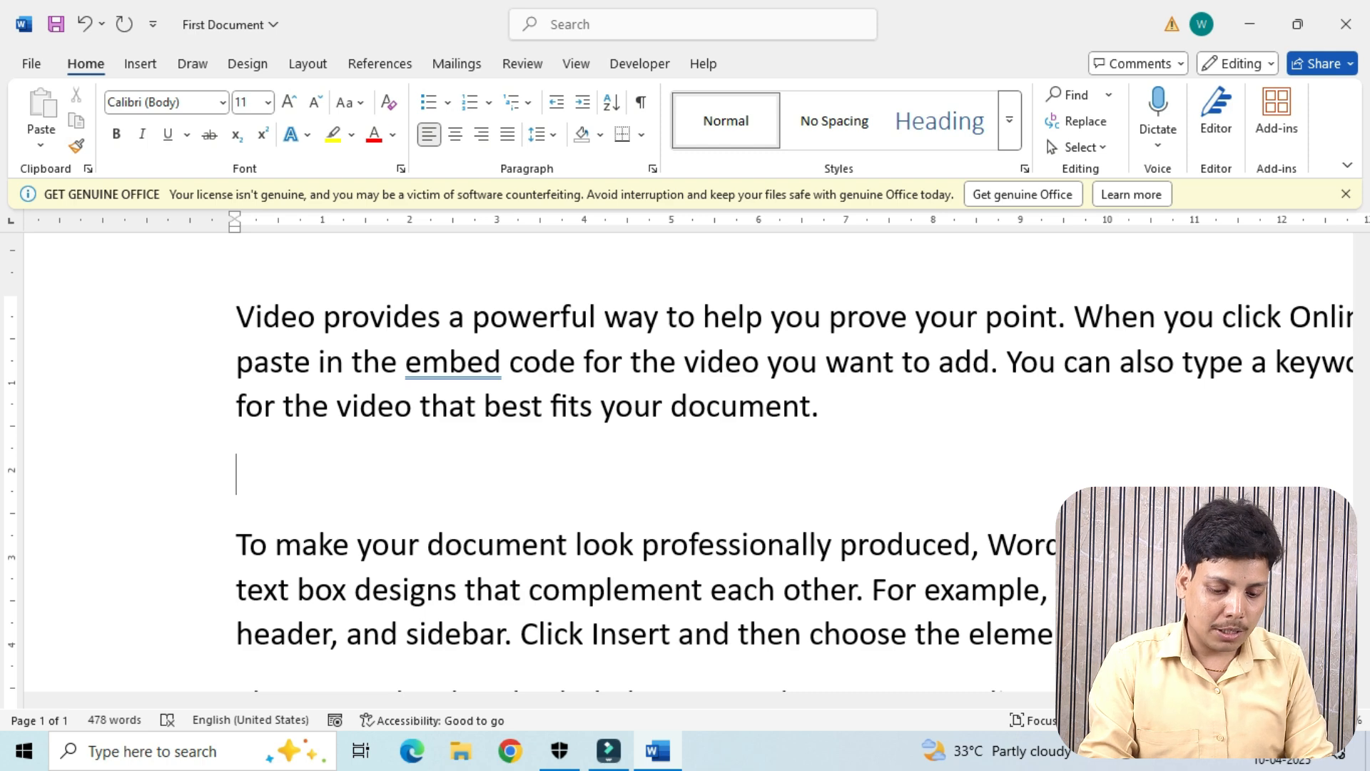
text(H)
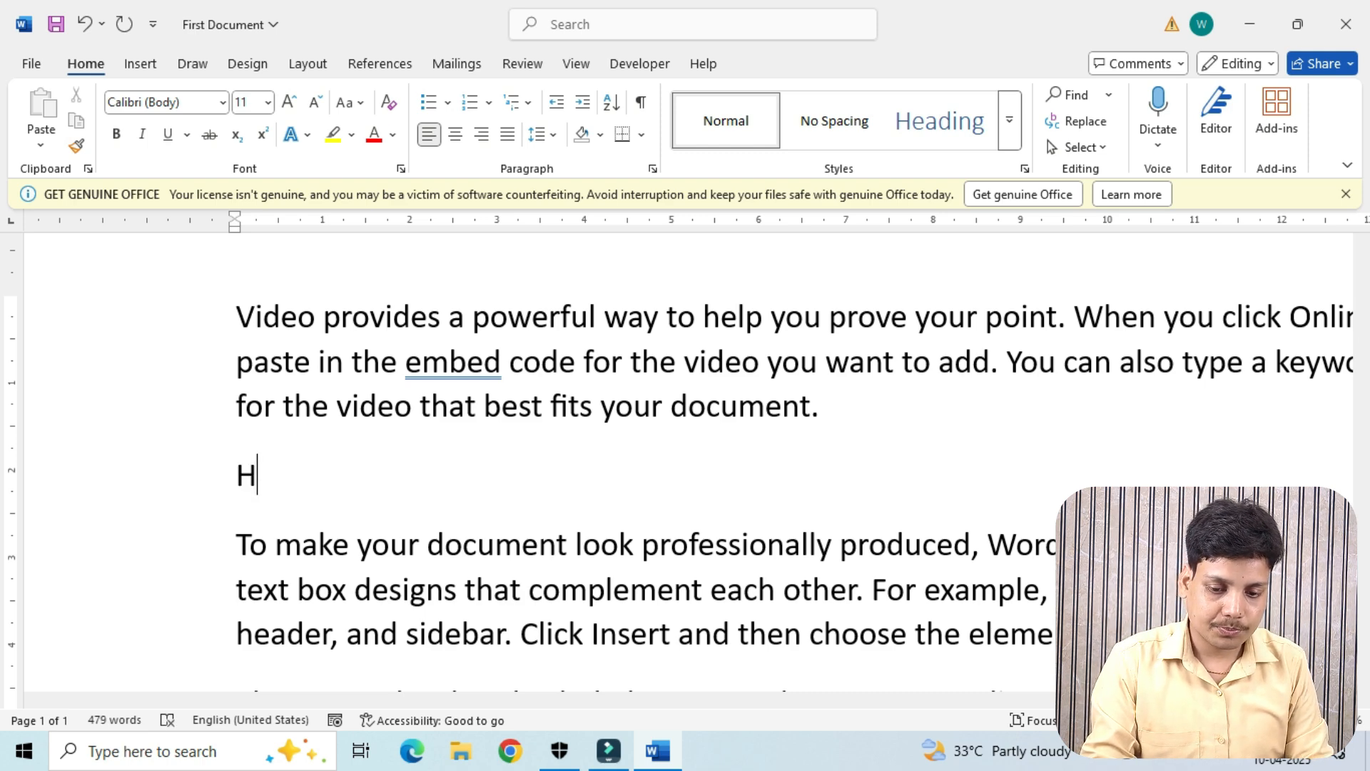
text(2SO)
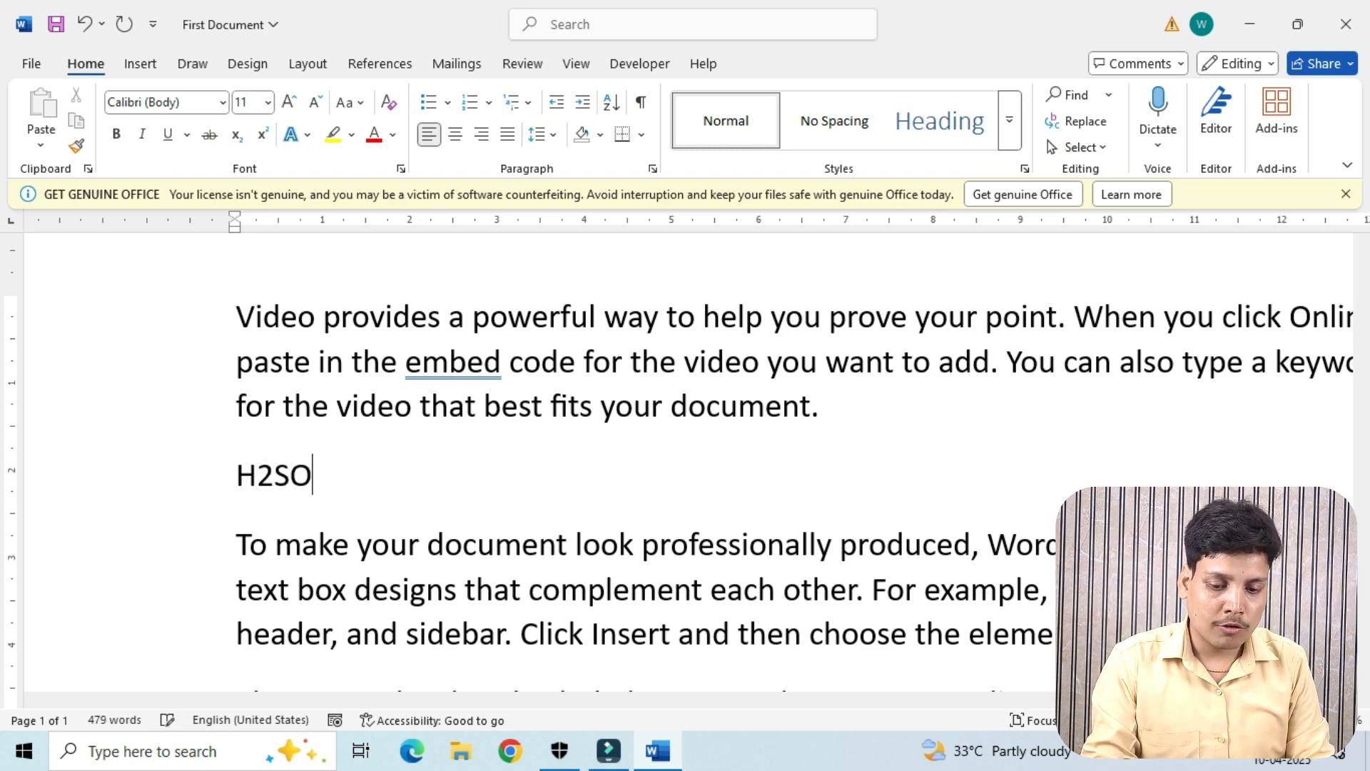
text(4)
key(Return)
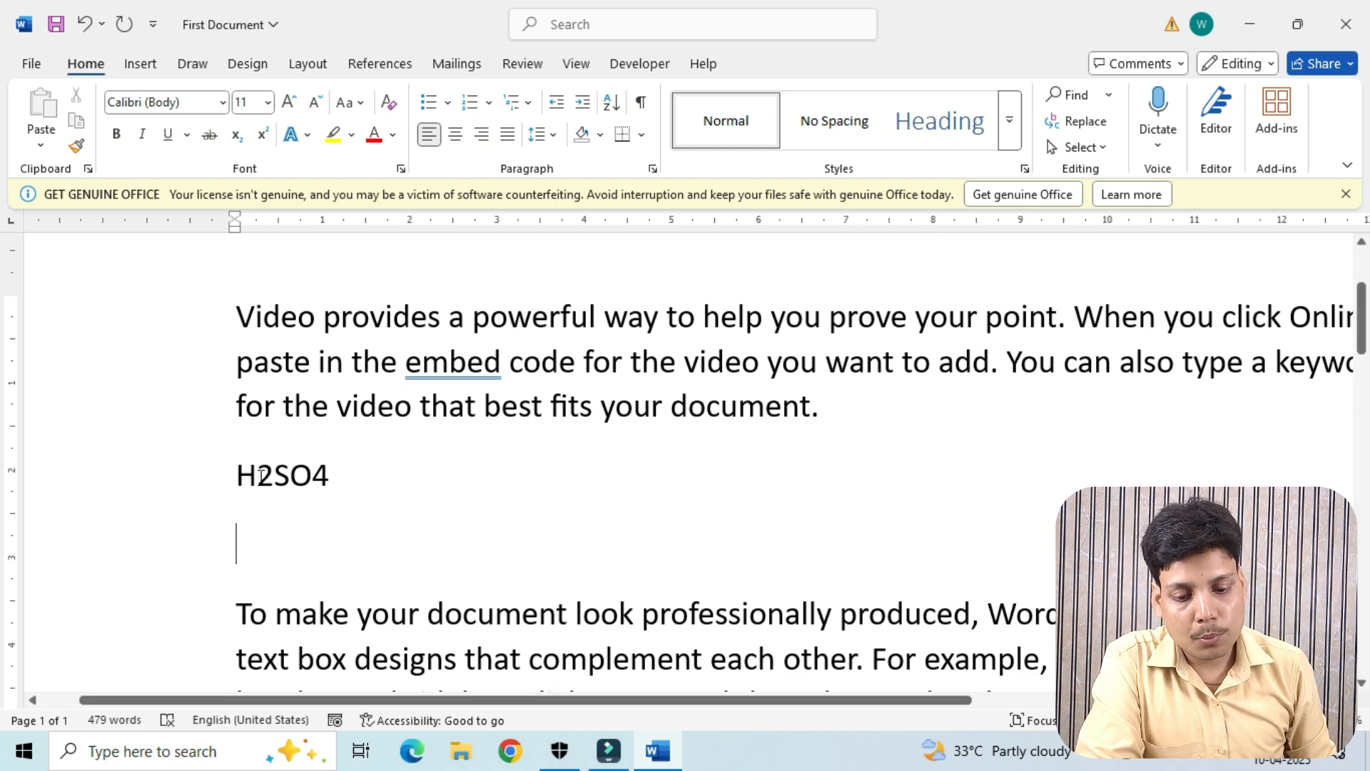
- Format the 2 and the 4 in the H2SO4 formula as subscript
drag(256, 485, 274, 485)
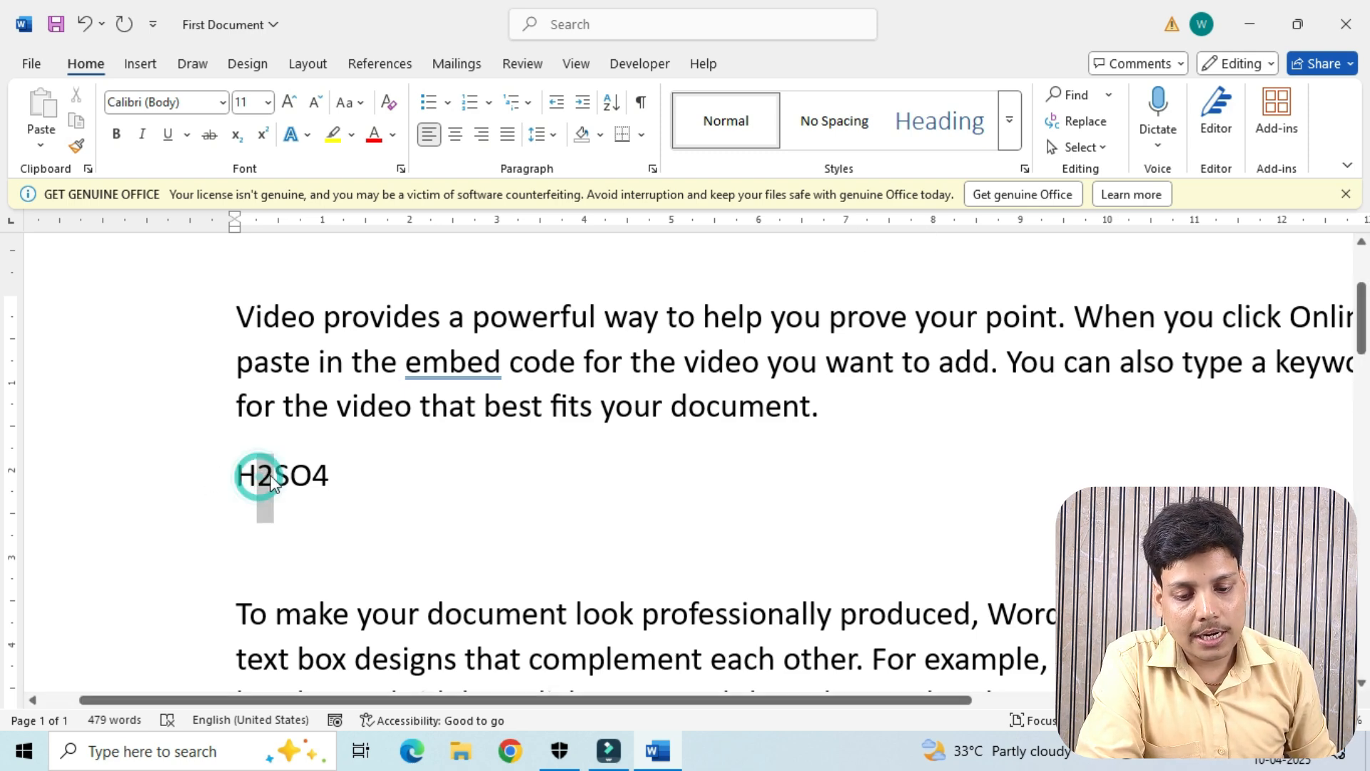
click(236, 136)
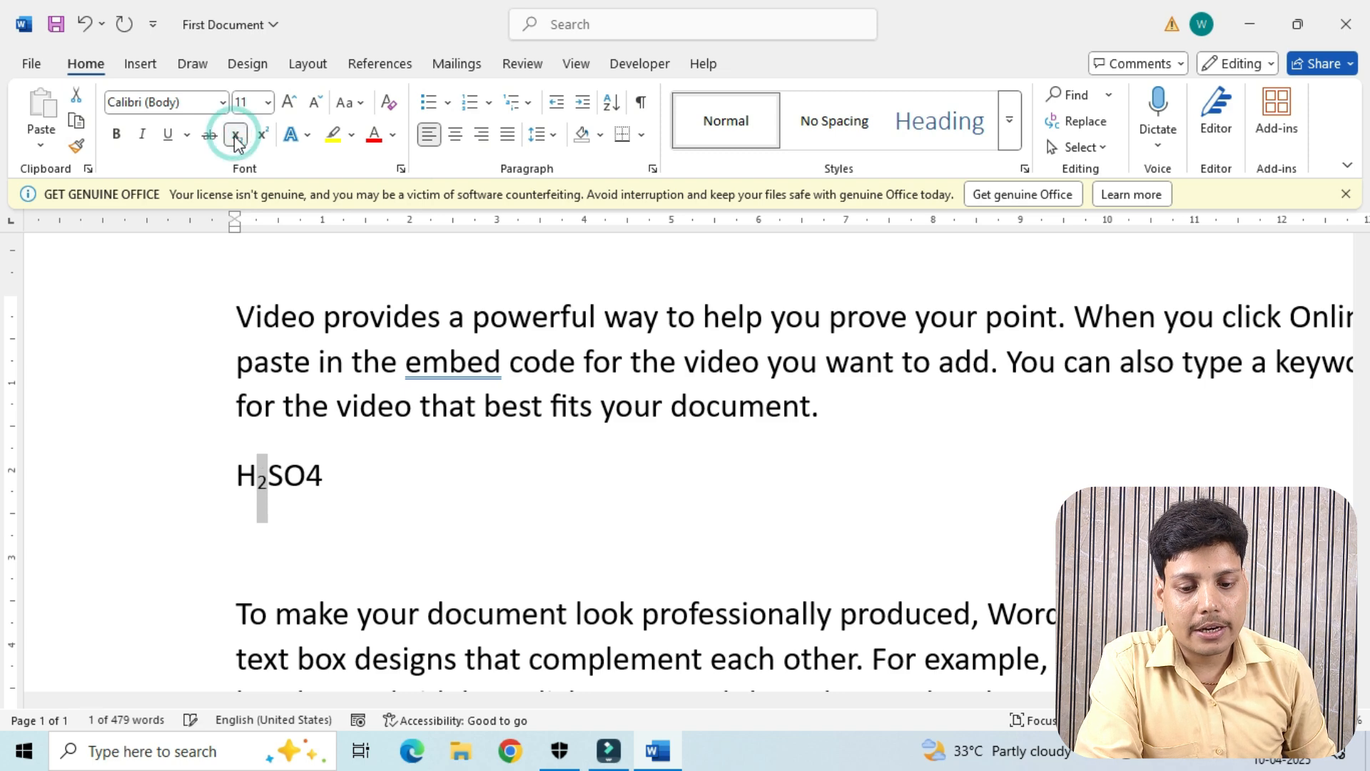
drag(325, 477, 306, 477)
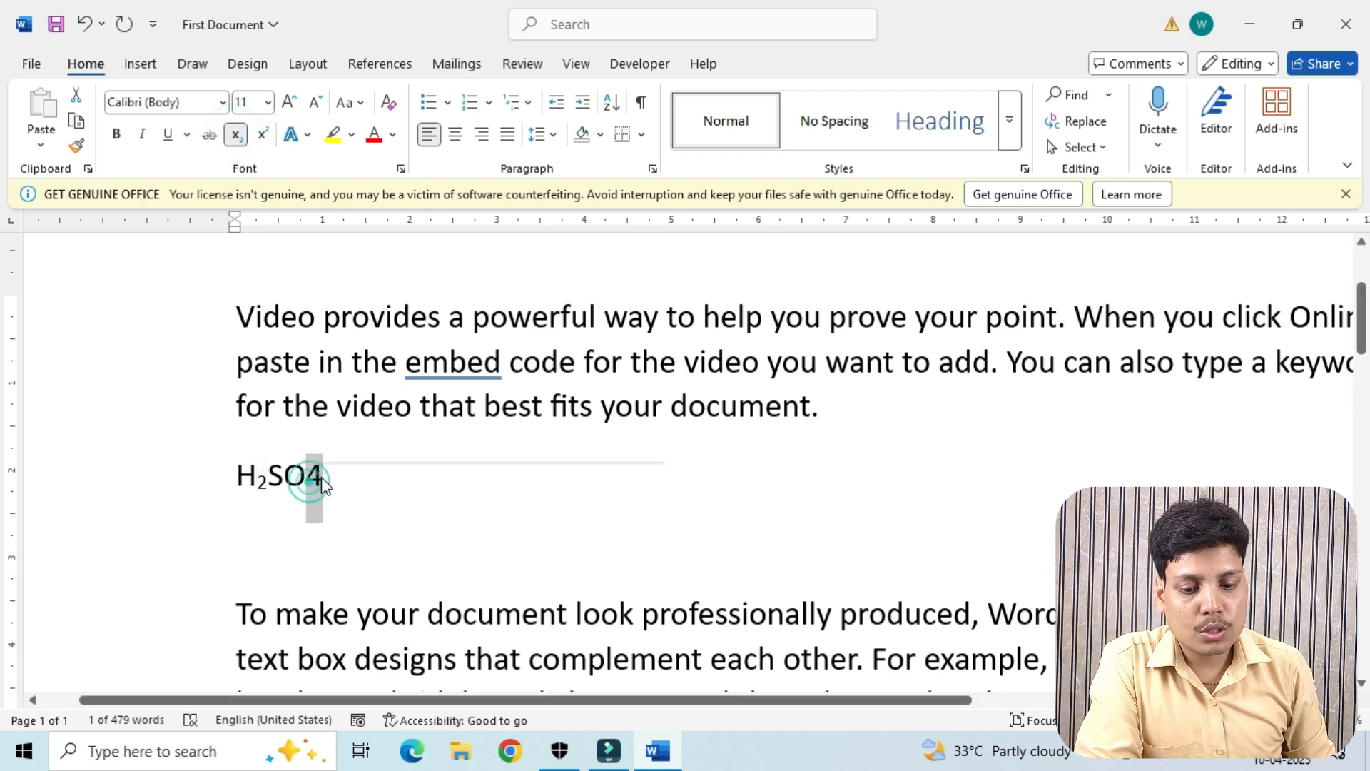
click(236, 135)
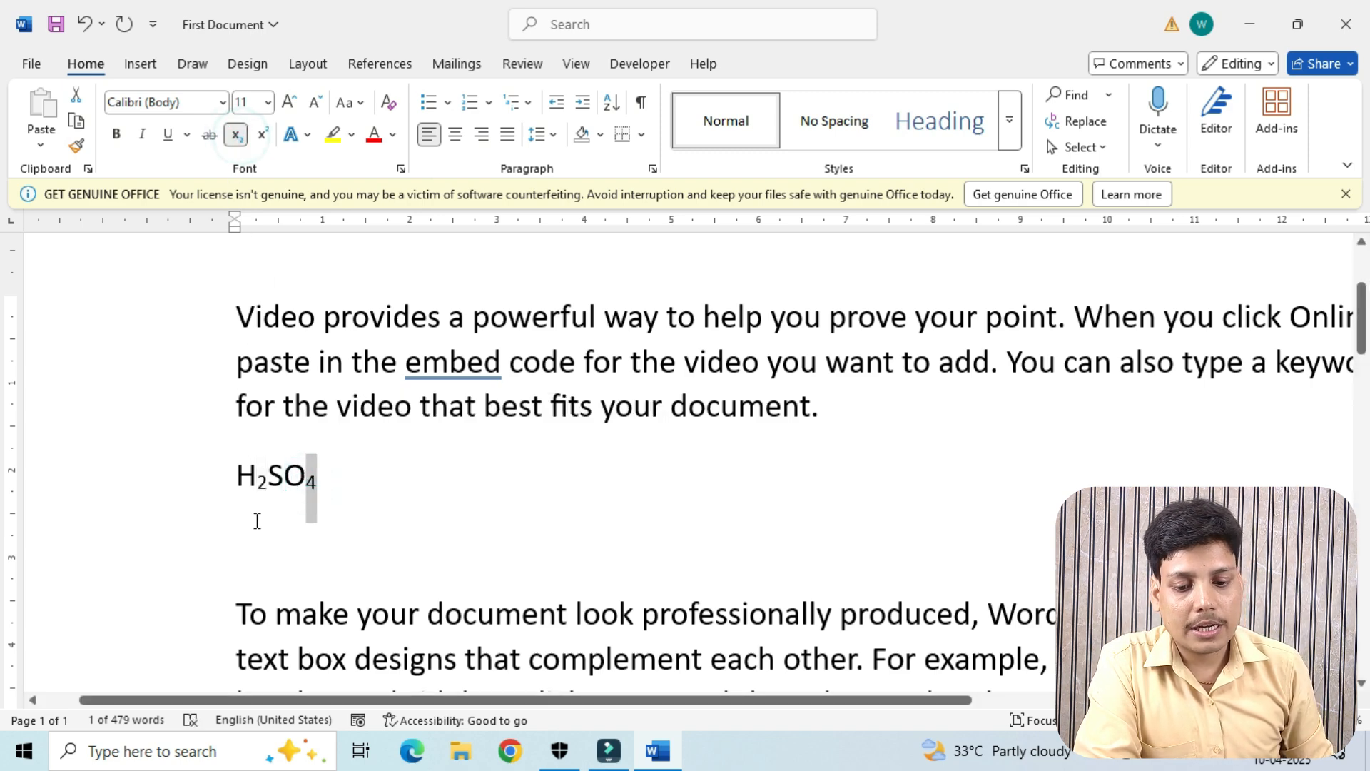
- Enter "12th , (a+b)2 = a2 + b2 + 2ab" on the empty line below the H2SO4 formula
click(251, 545)
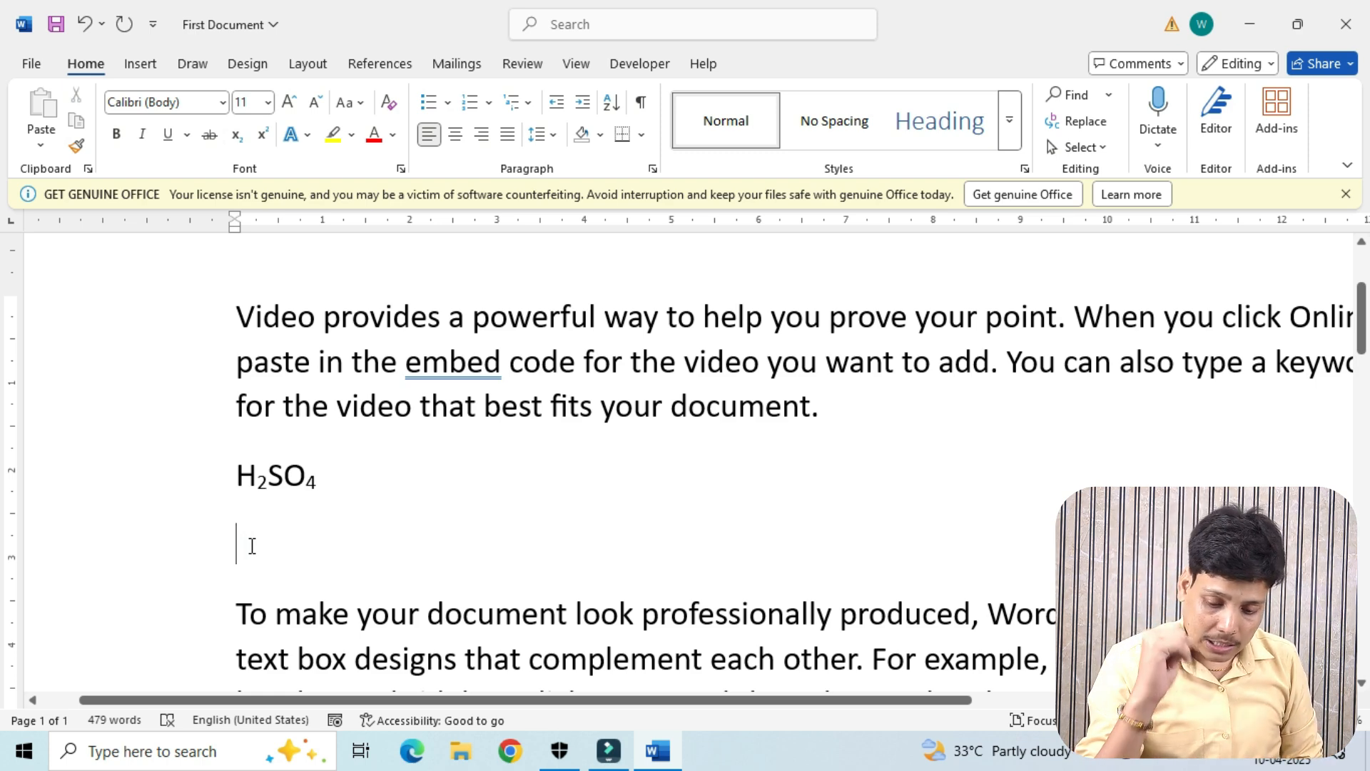
text(12)
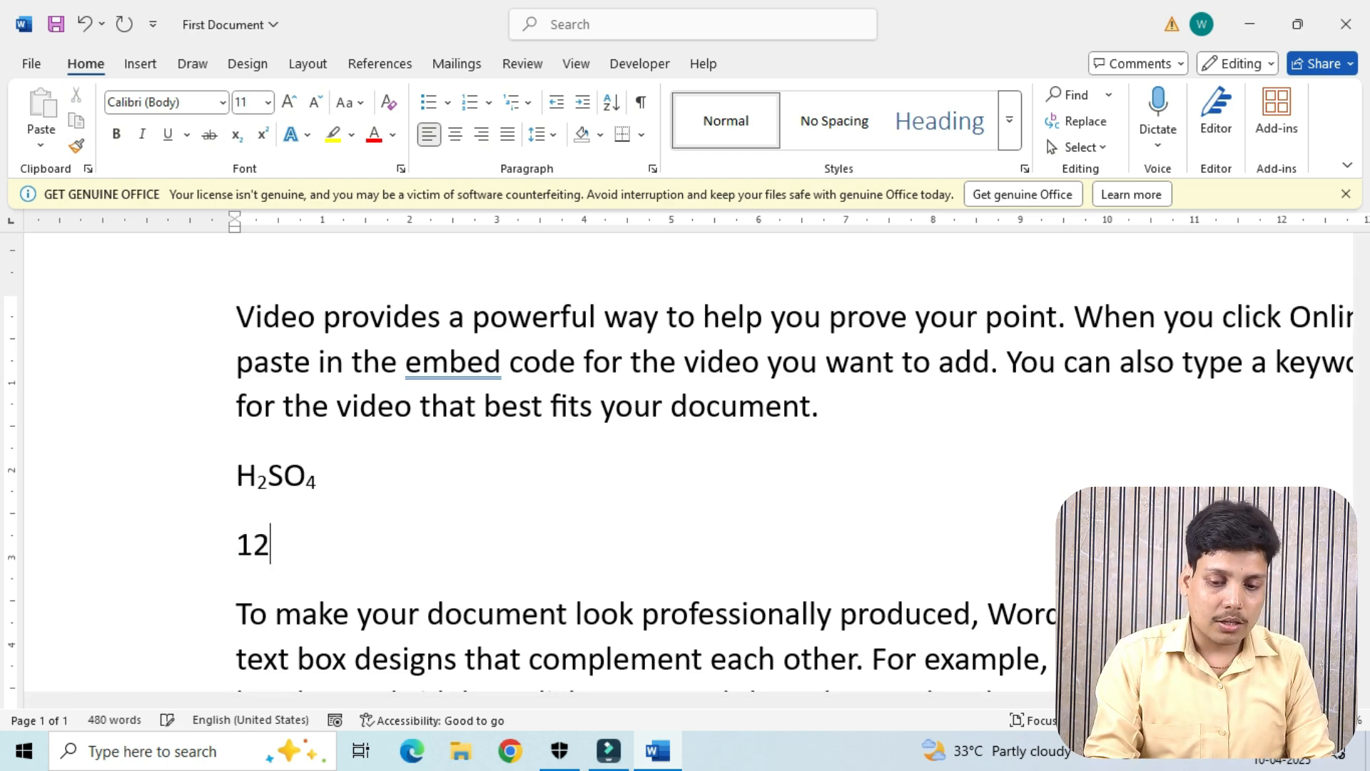
text(th)
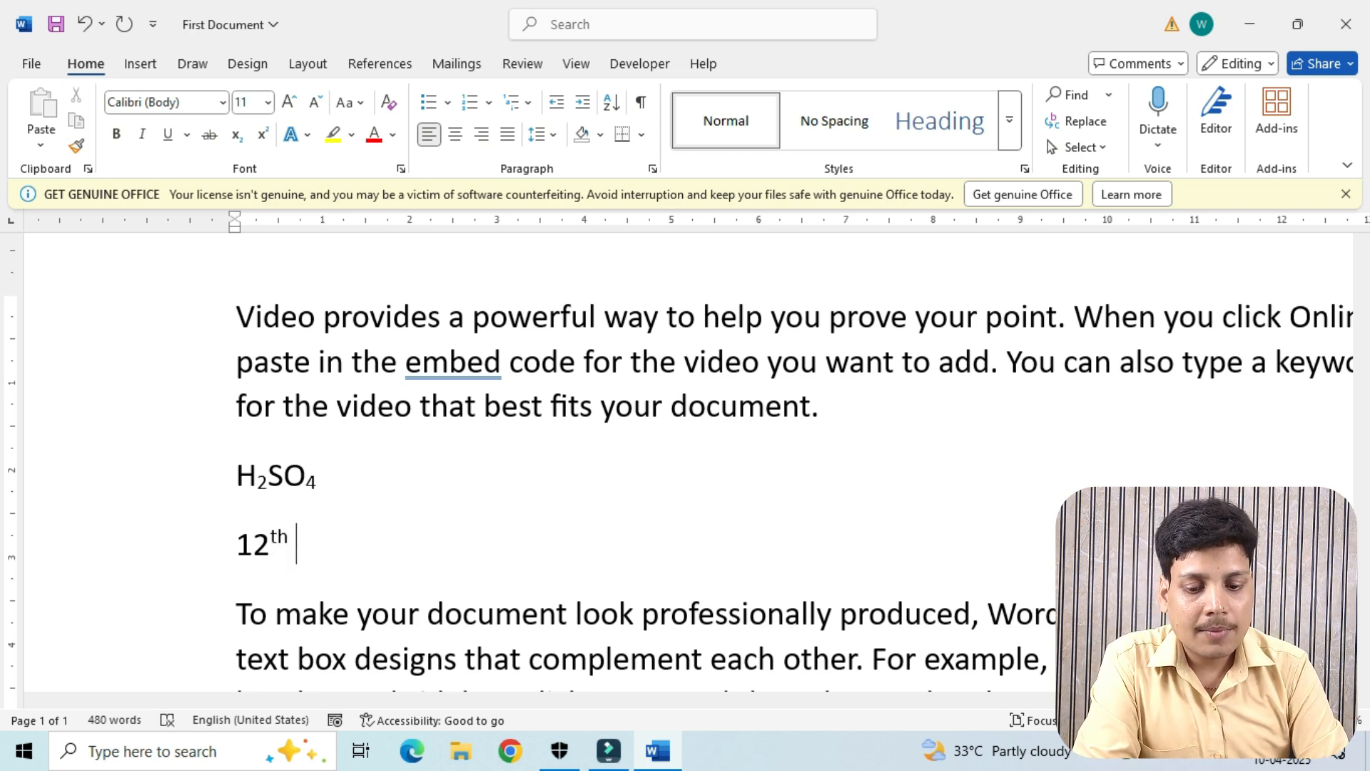
text( ,)
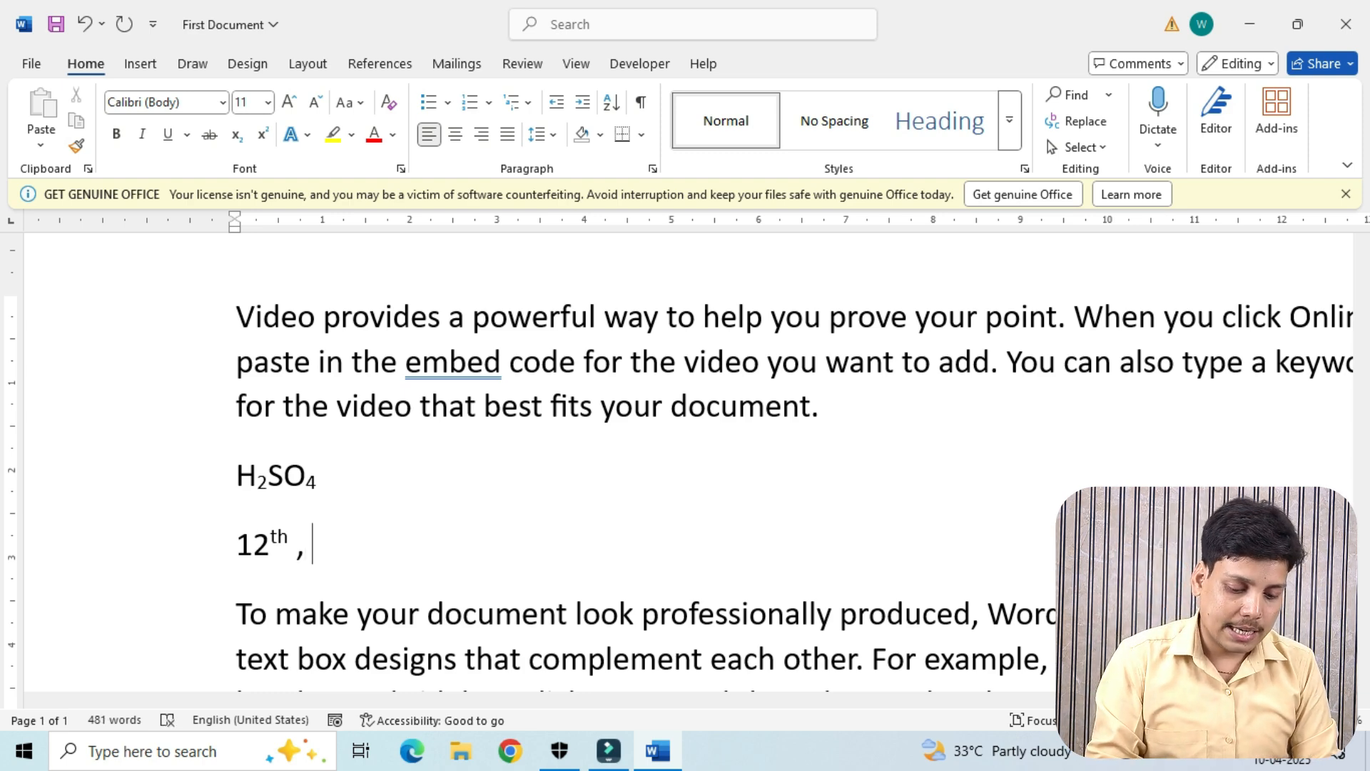
text( ()
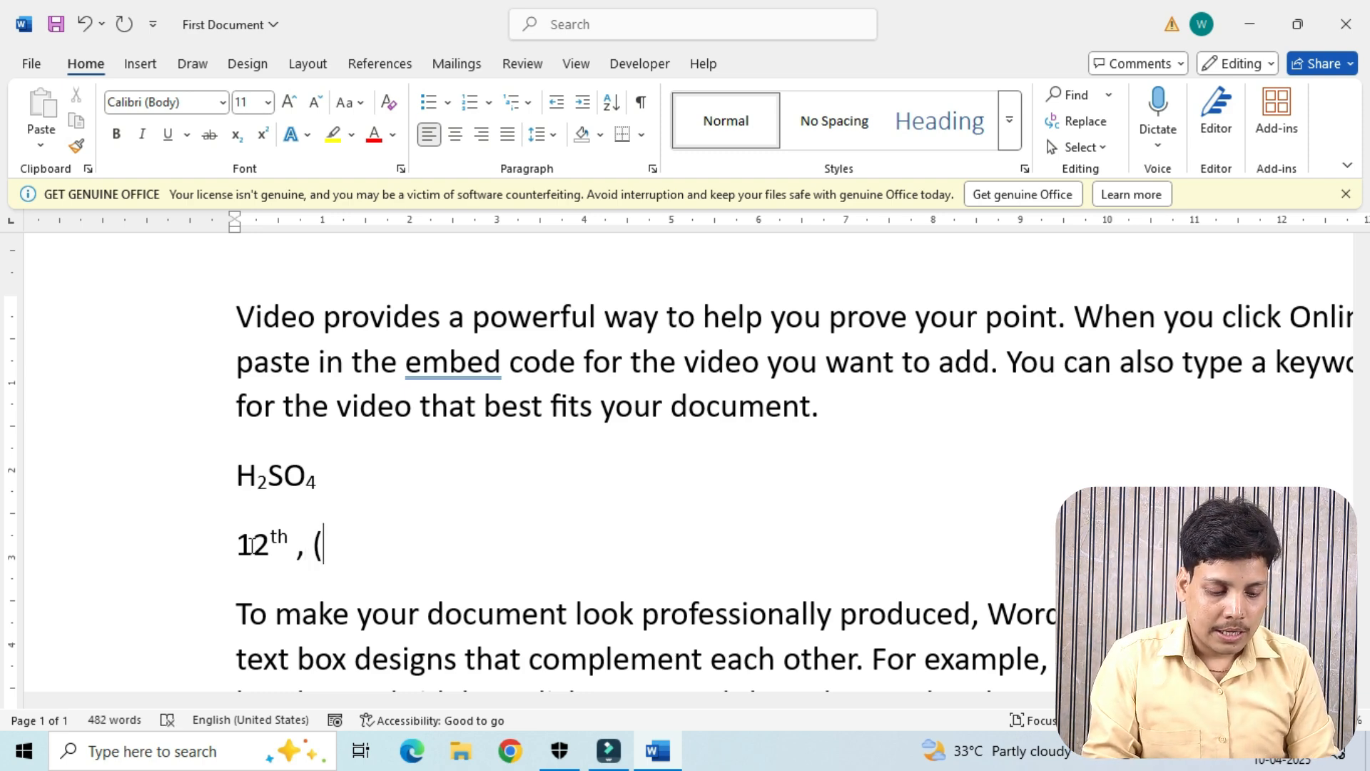
key(BackSpace)
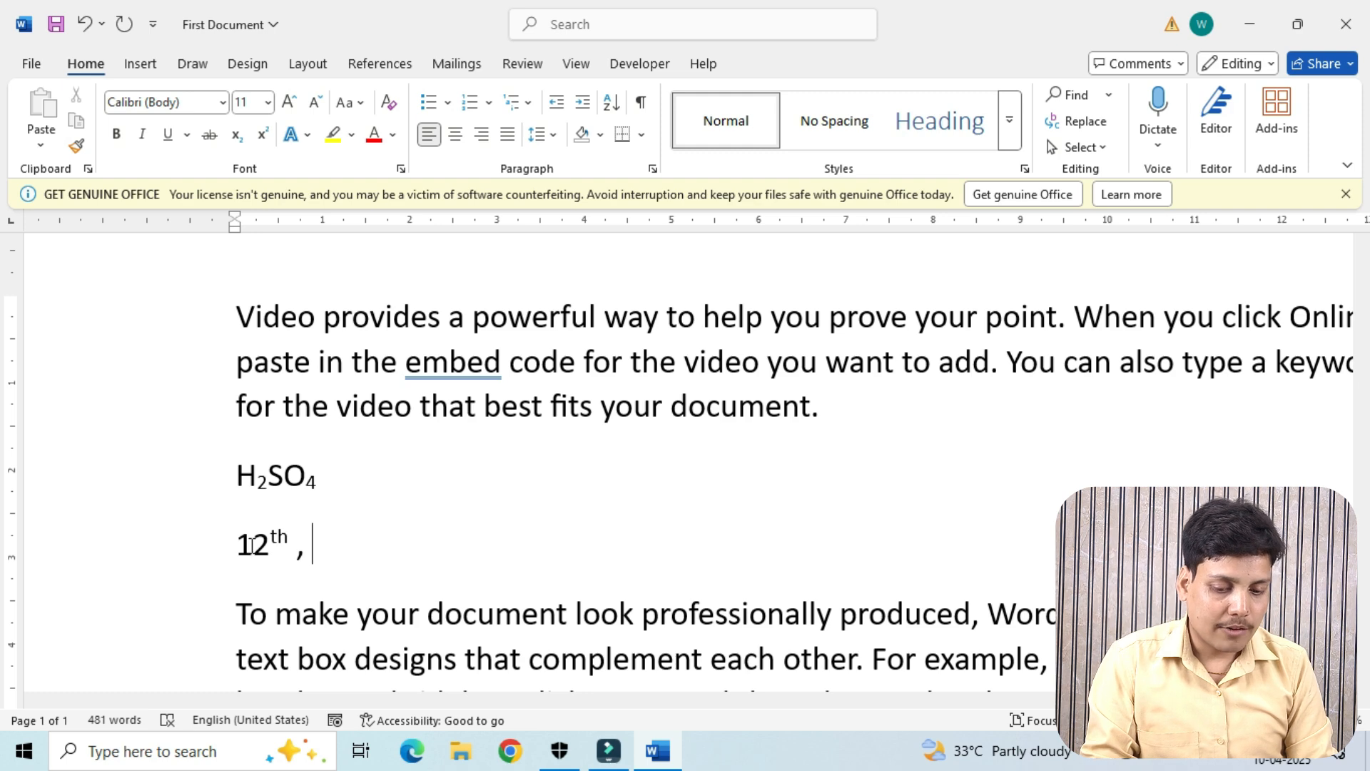
text((a+)
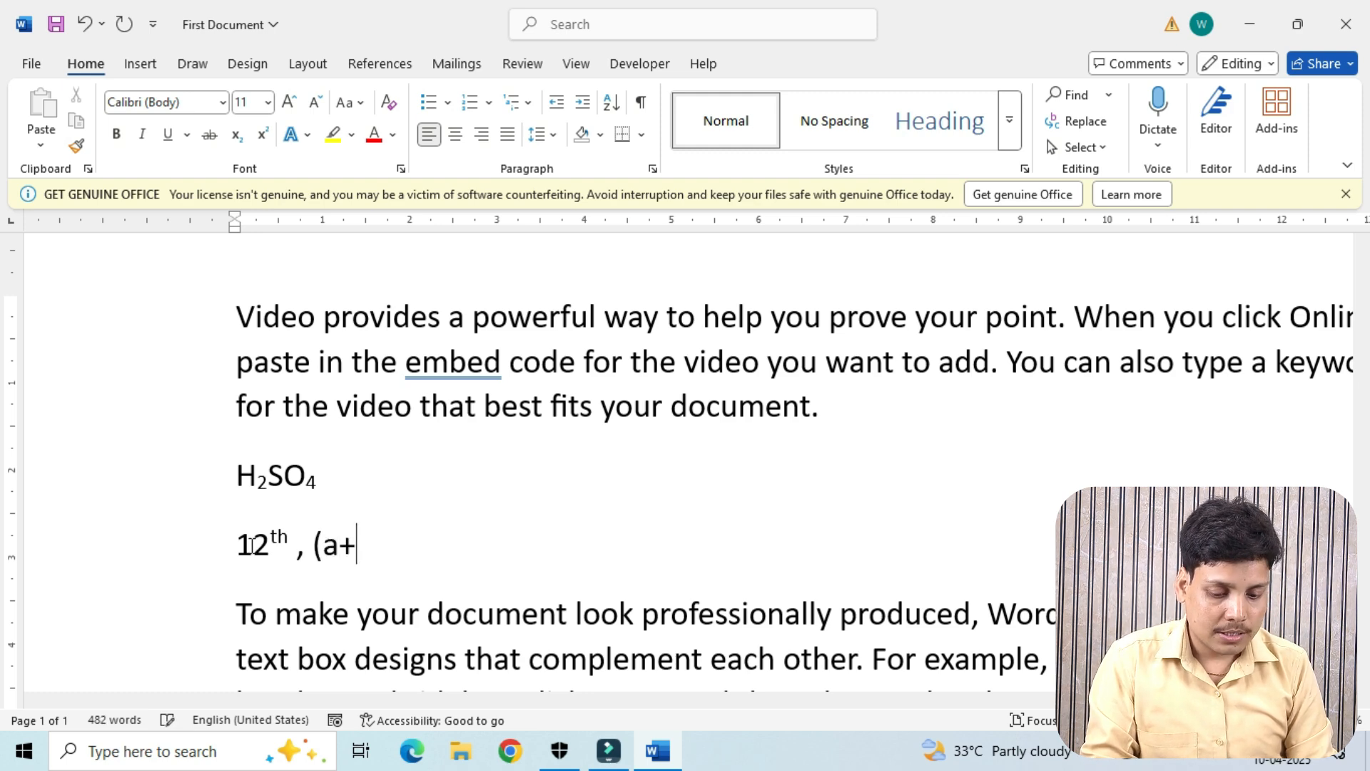
text(B))
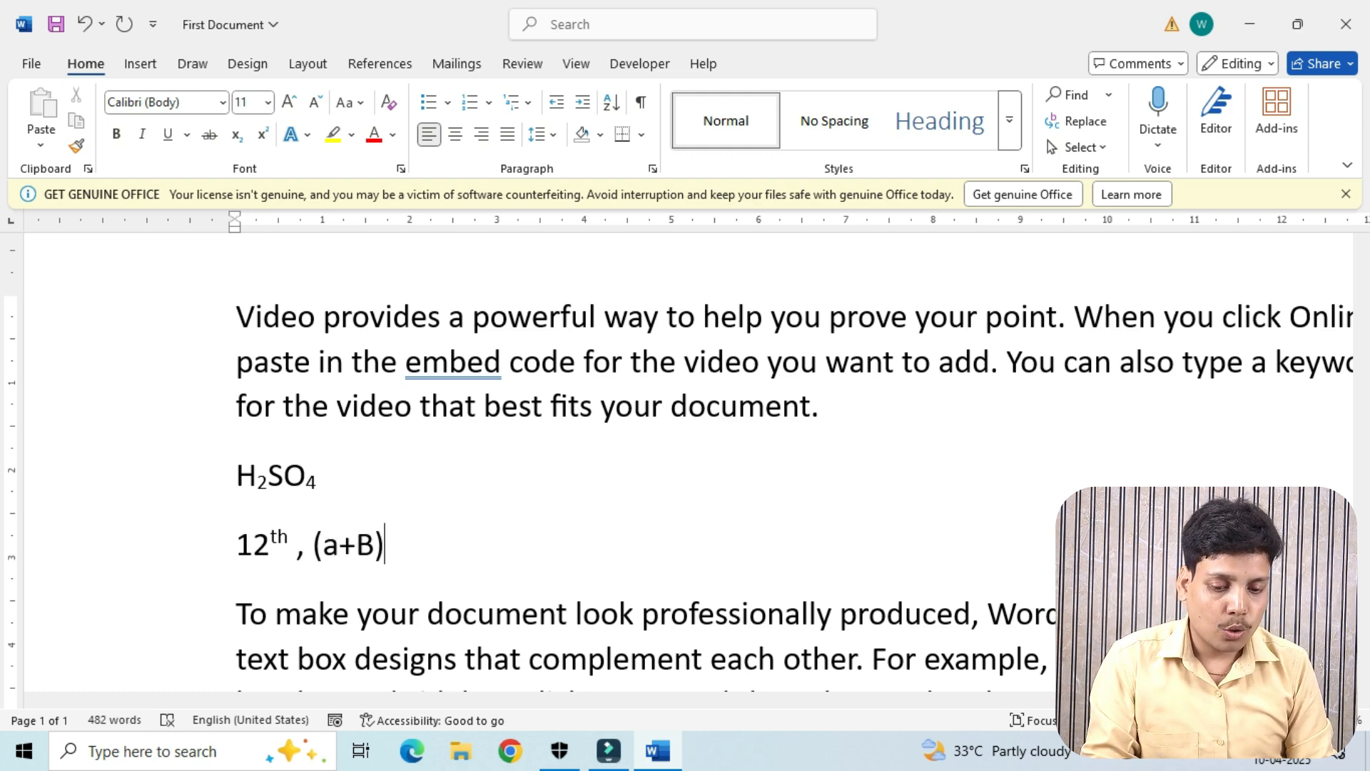
text(2 = a2 + b2 + 2ab)
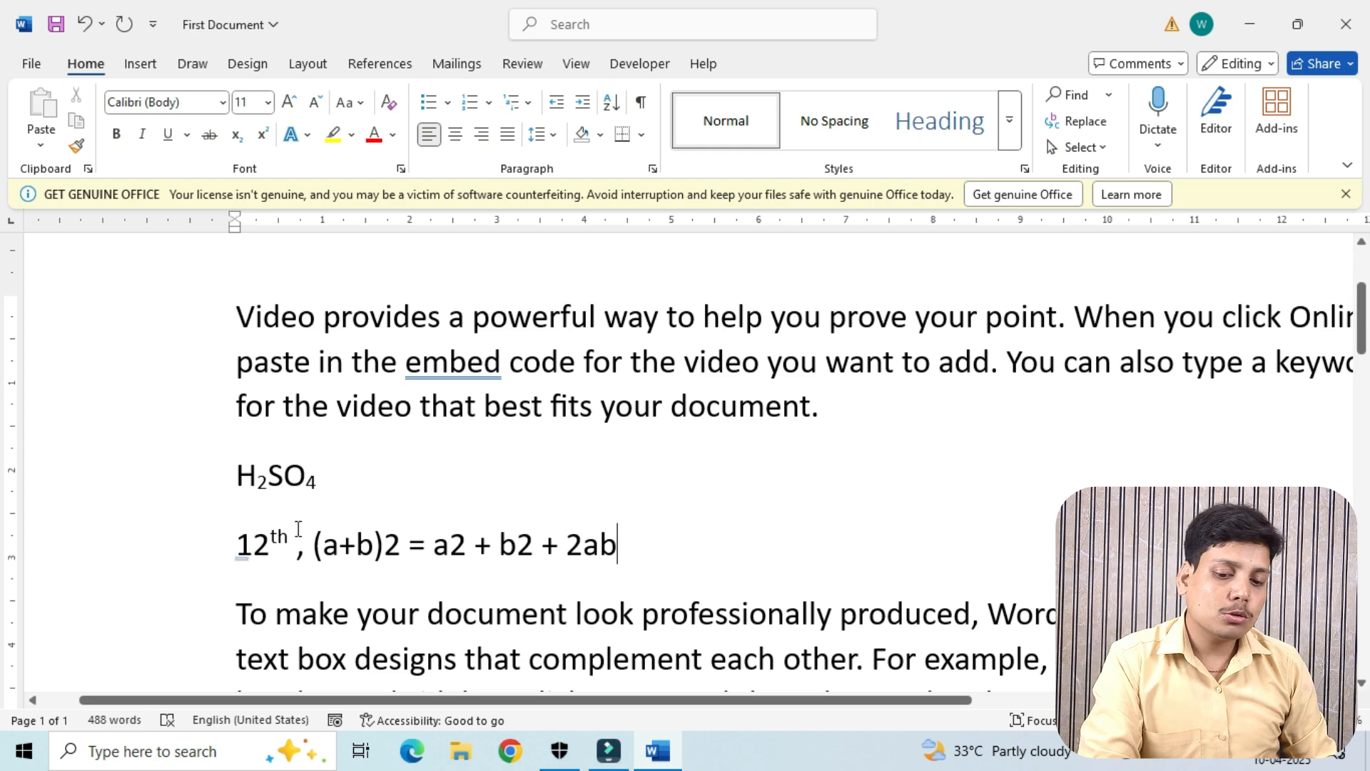
- Format the exponent 2 after (a+b), a and b in the equation as superscript
drag(385, 545, 394, 555)
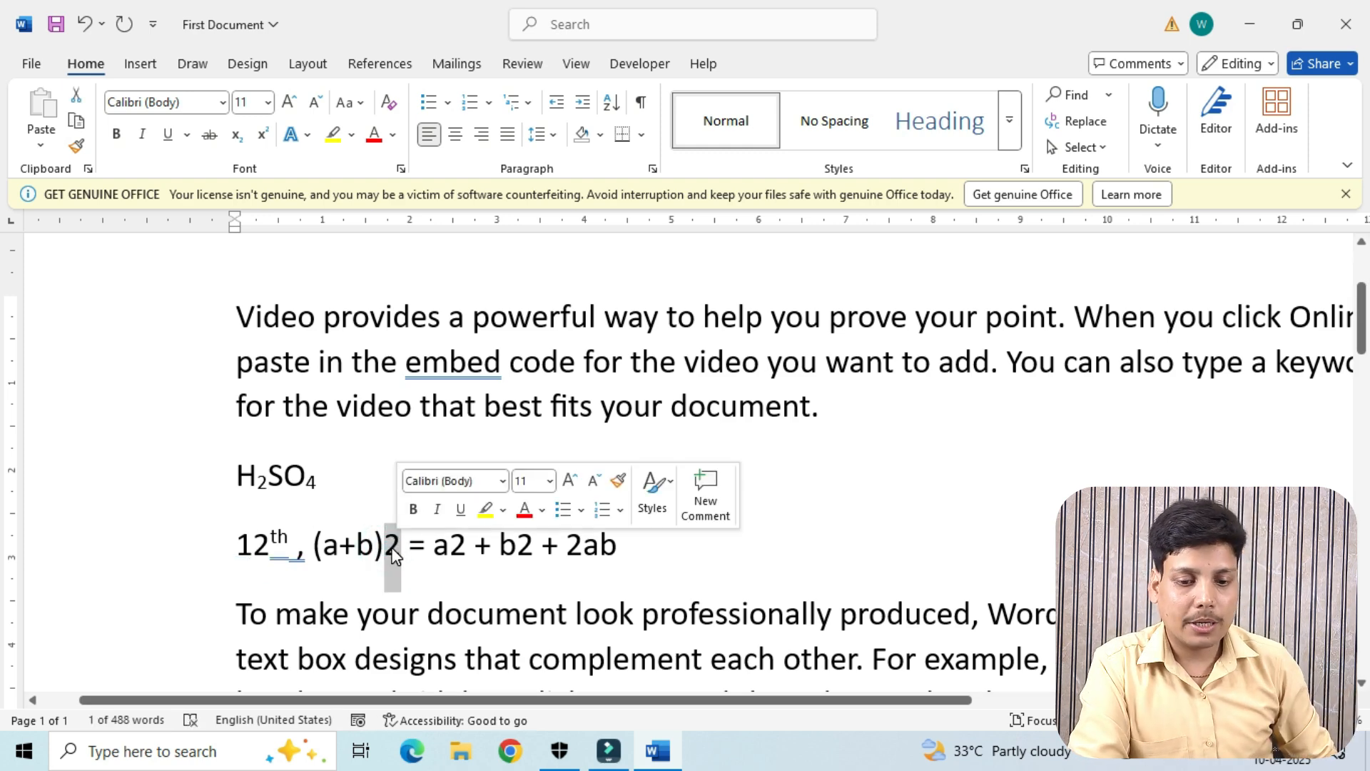
click(262, 135)
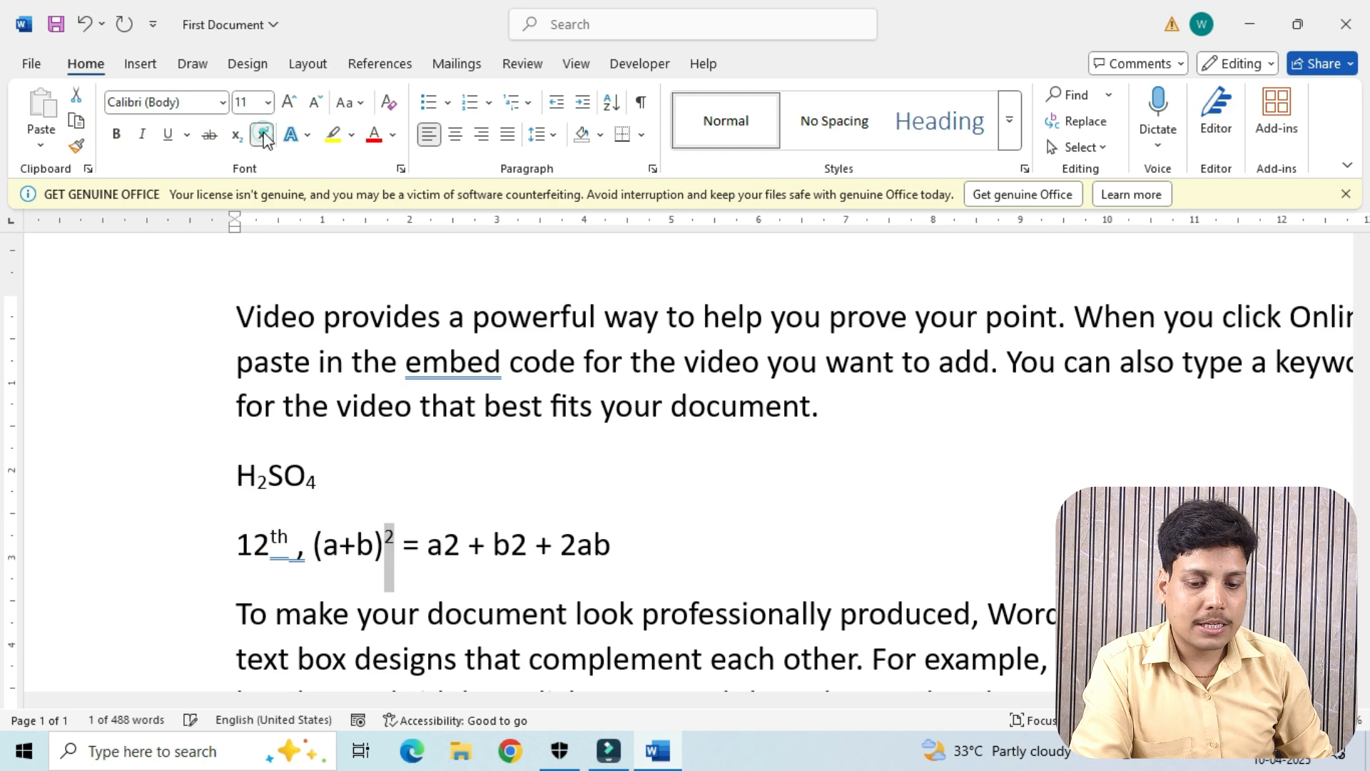
drag(443, 547, 459, 544)
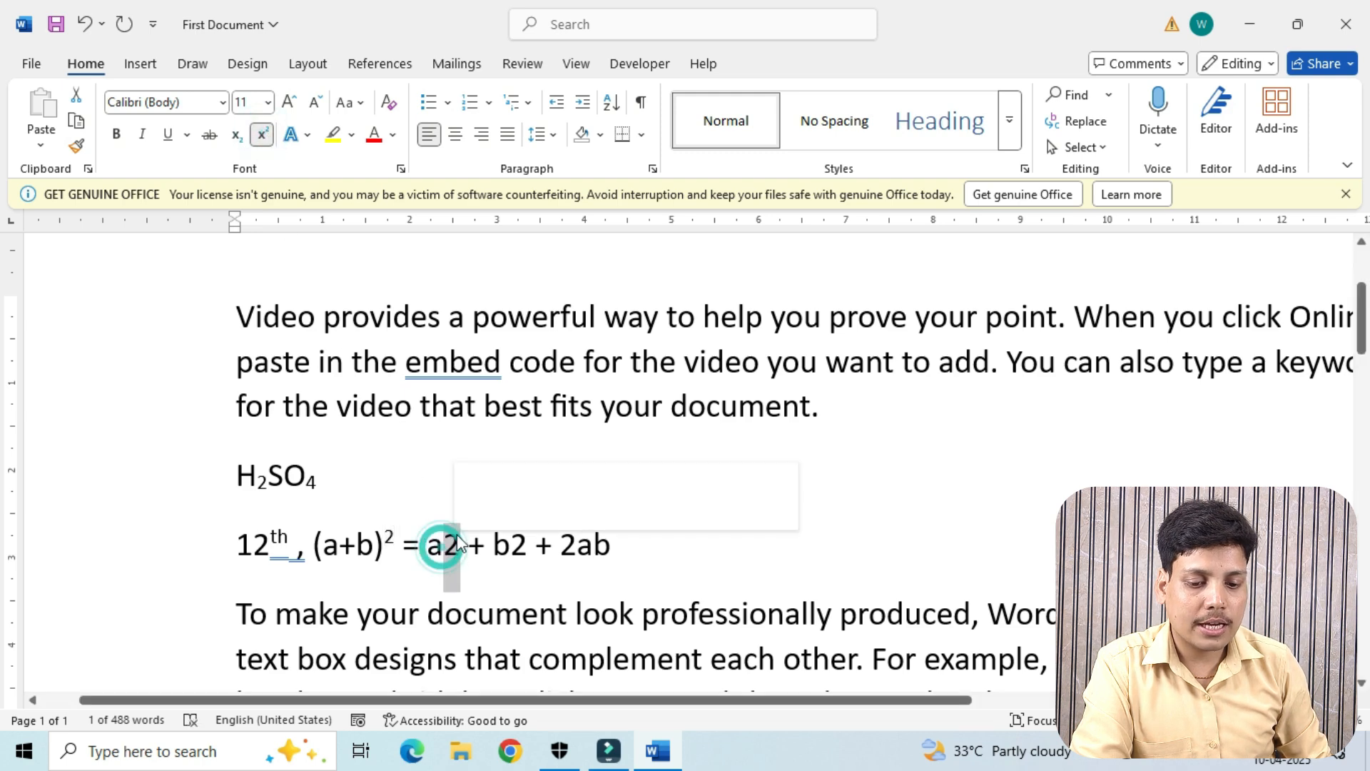
click(262, 135)
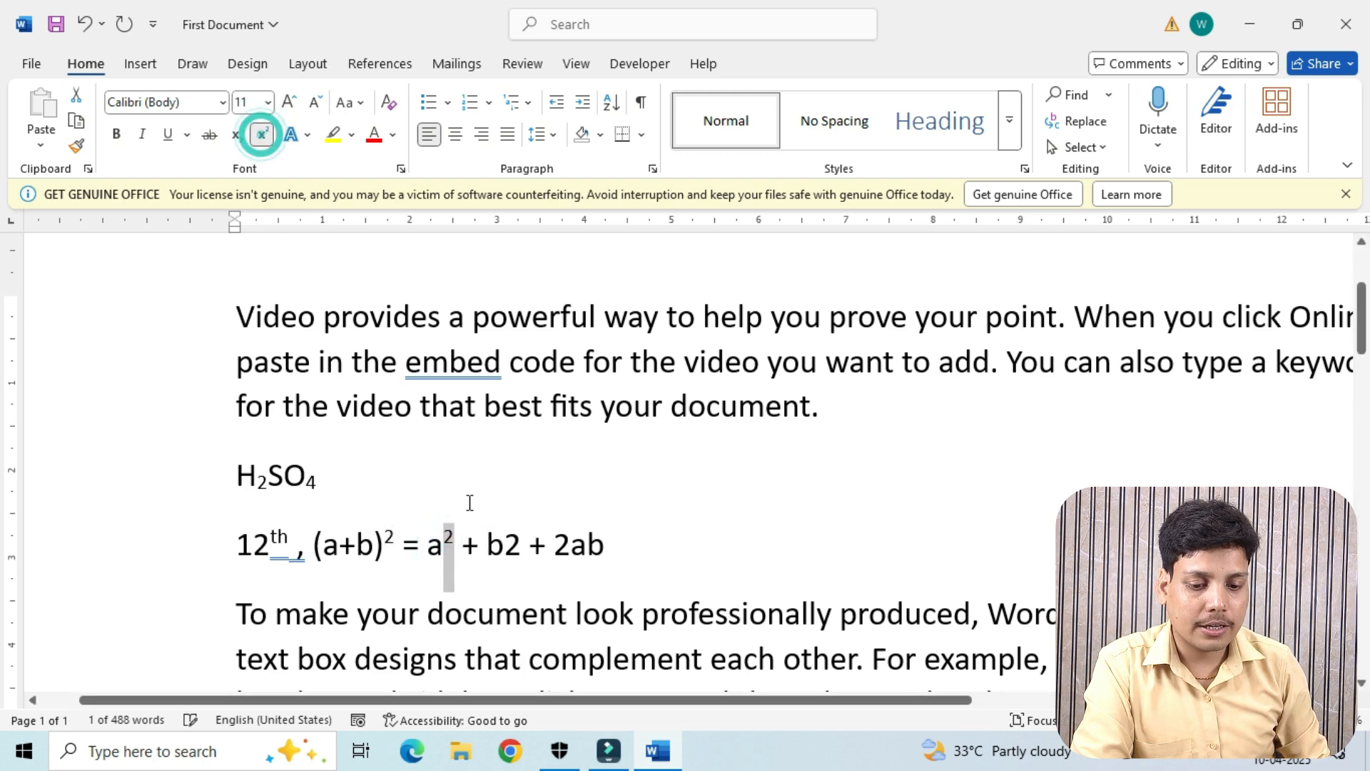
drag(503, 547, 522, 545)
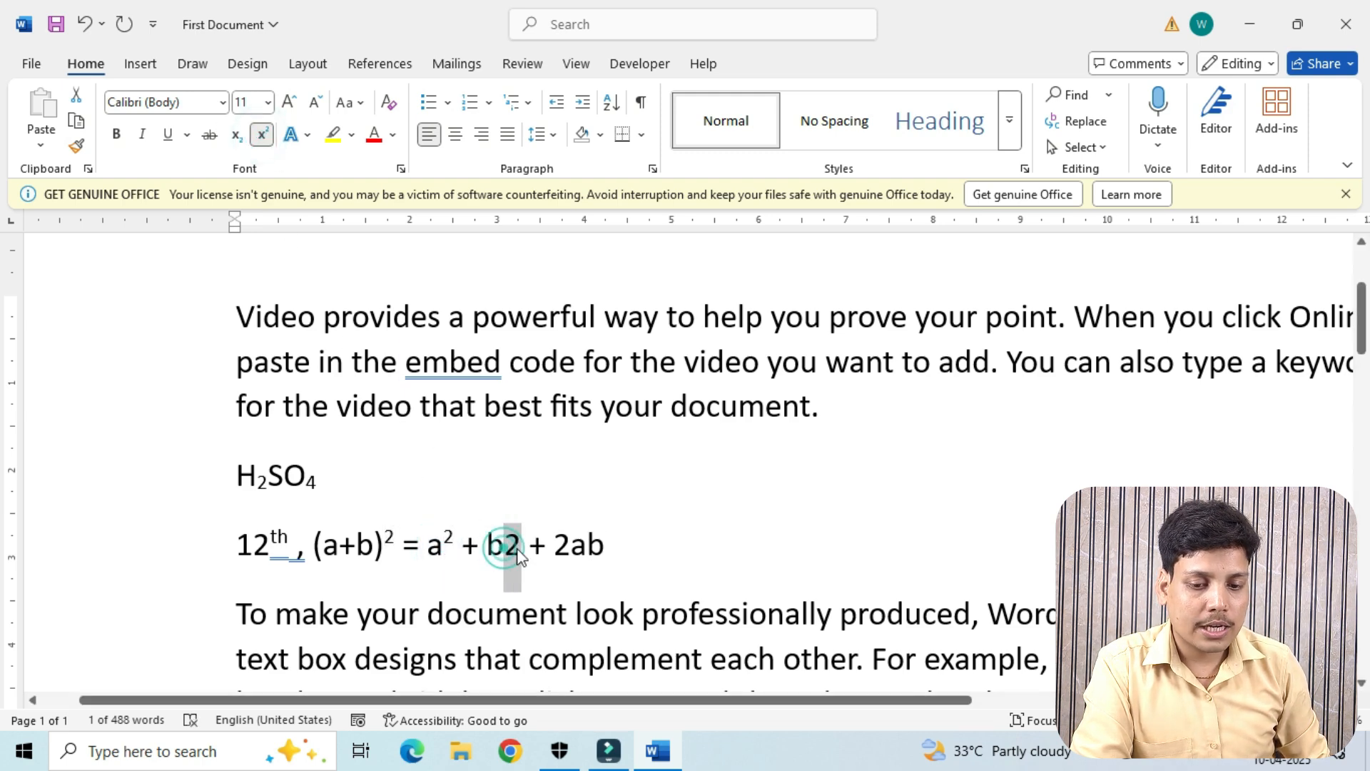
click(263, 135)
- Add a new line below the equation containing the ordinal "1st"
click(636, 559)
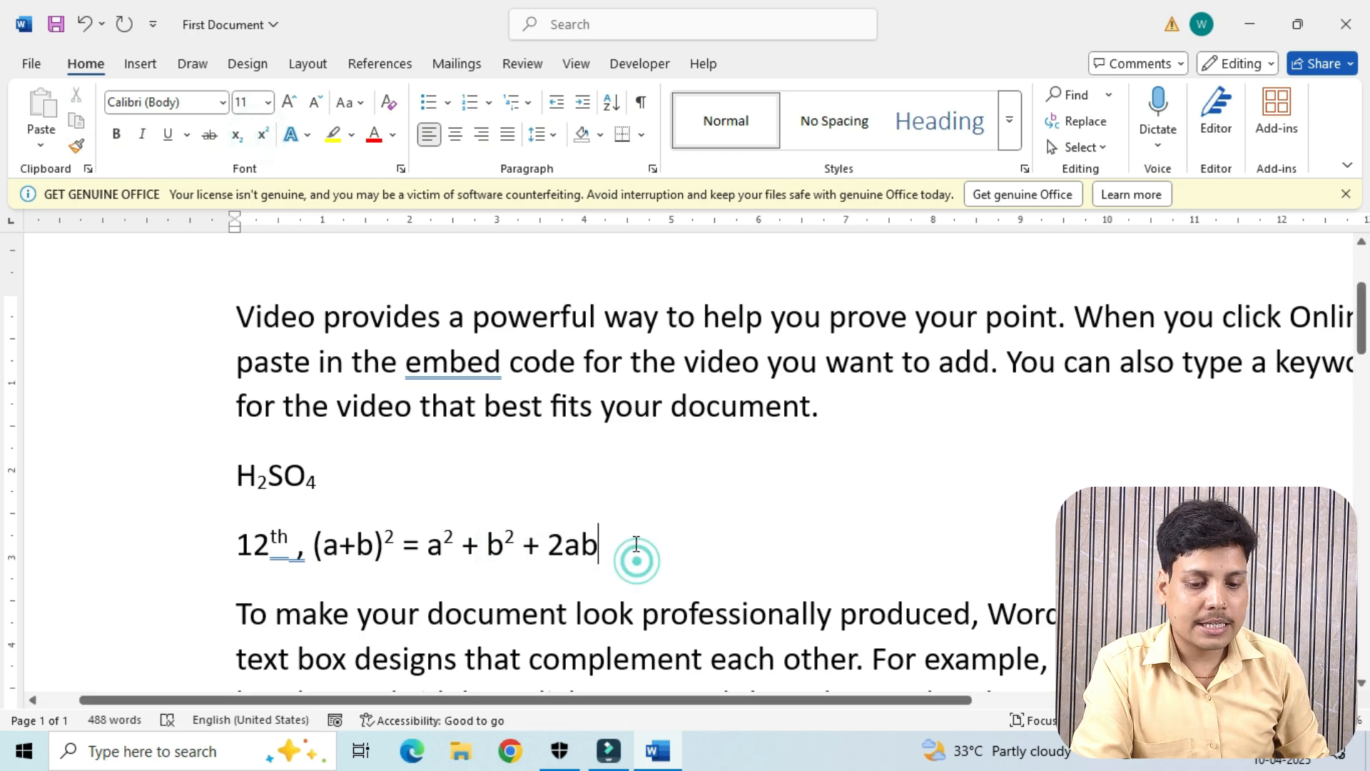
key(Return)
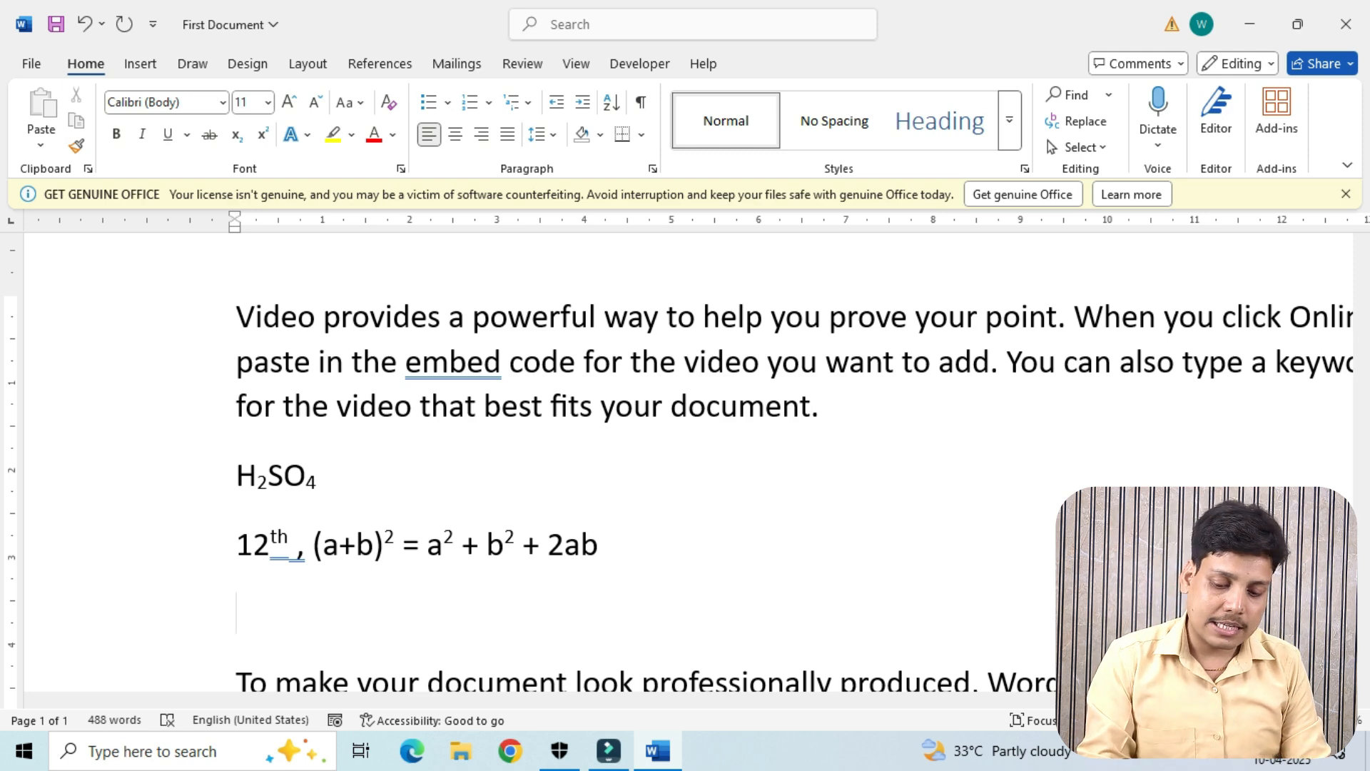
text(1st )
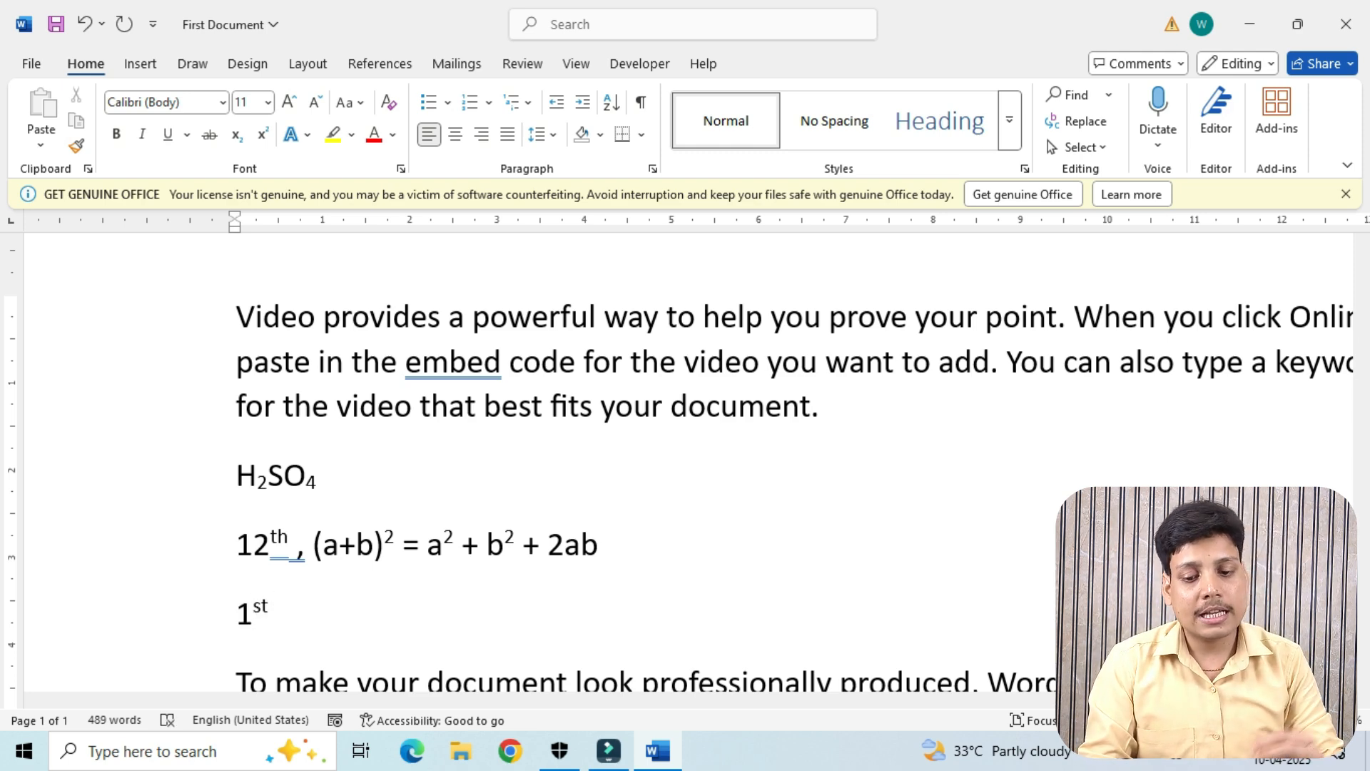
- Add the ordinals "2nd 3rd 4th 5th" after "1st" on the line below the equation
text(2nd)
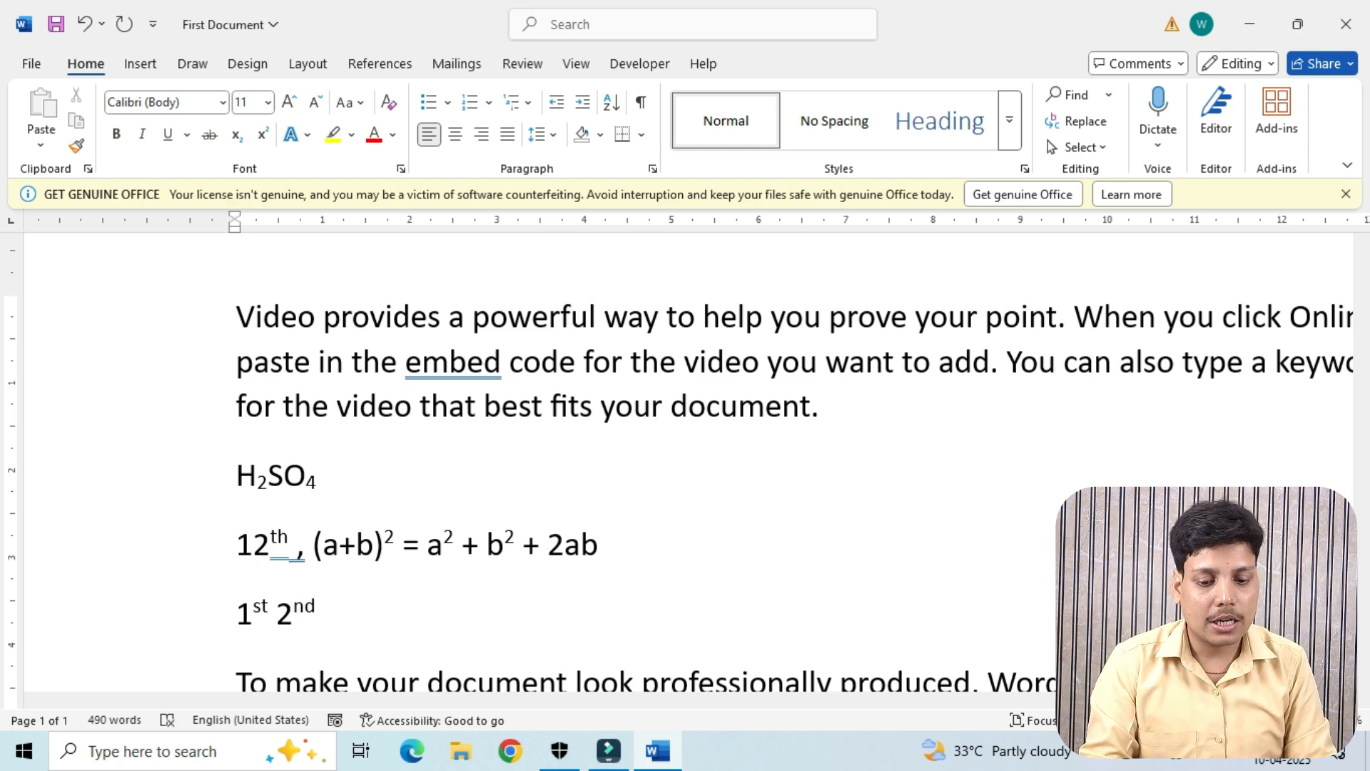
text( 3rd )
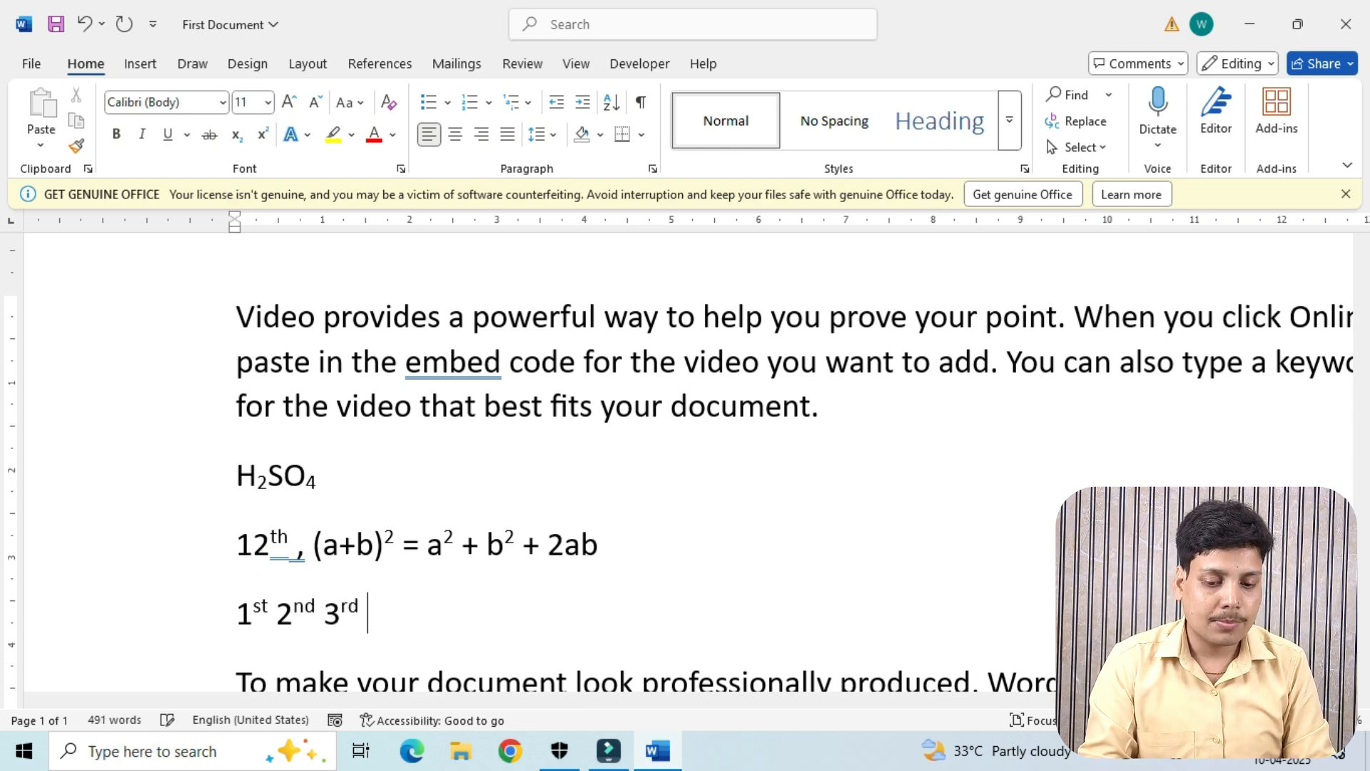
text(4t)
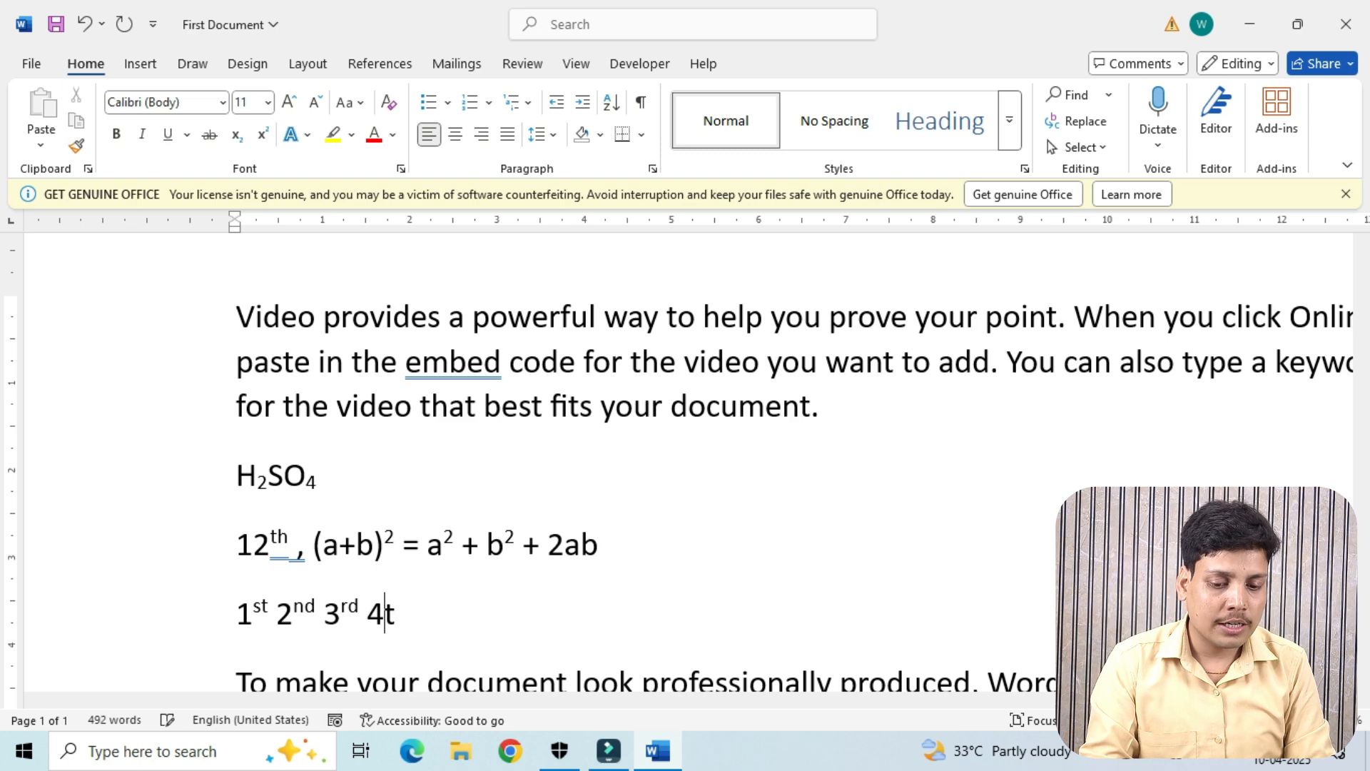
text(h 5th)
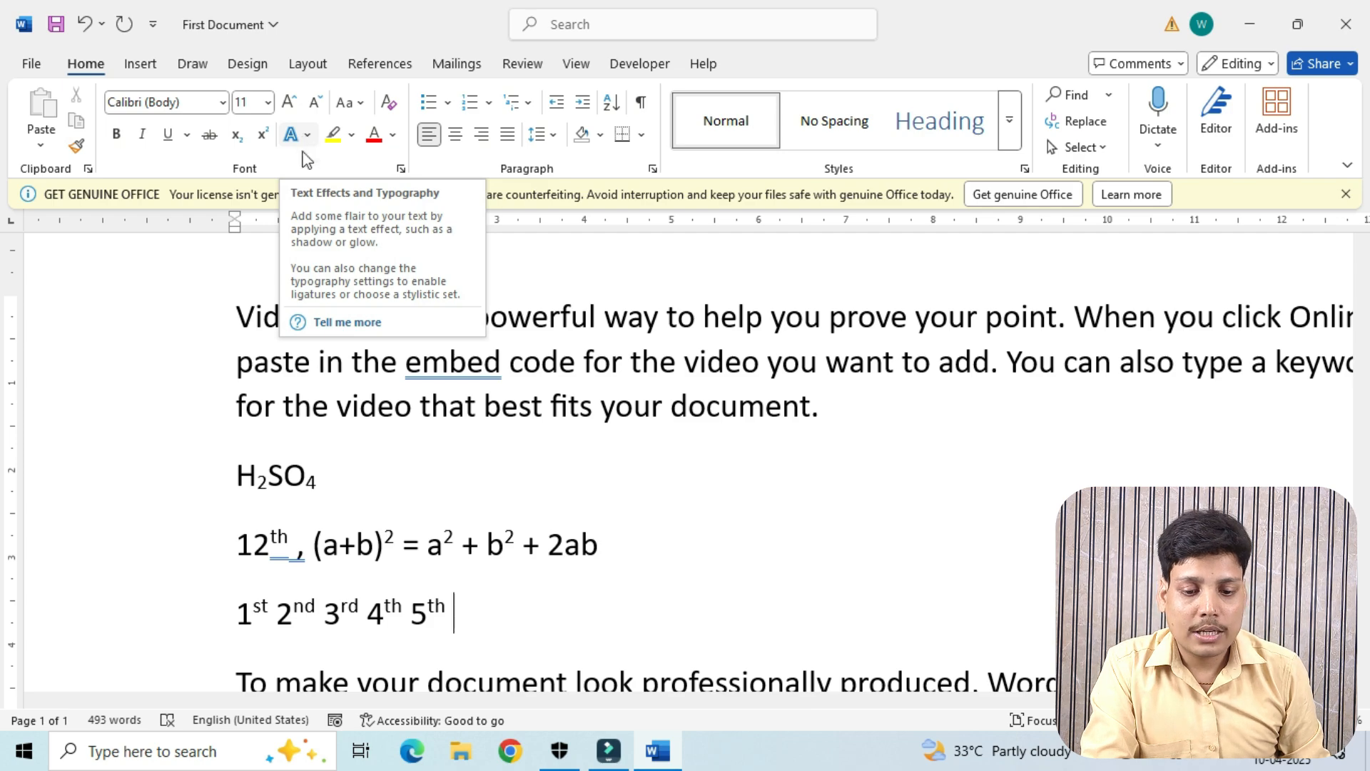
- Set the font color of "Save time in Word with" at the start of its paragraph to standard red
scroll(491, 559, down, 10)
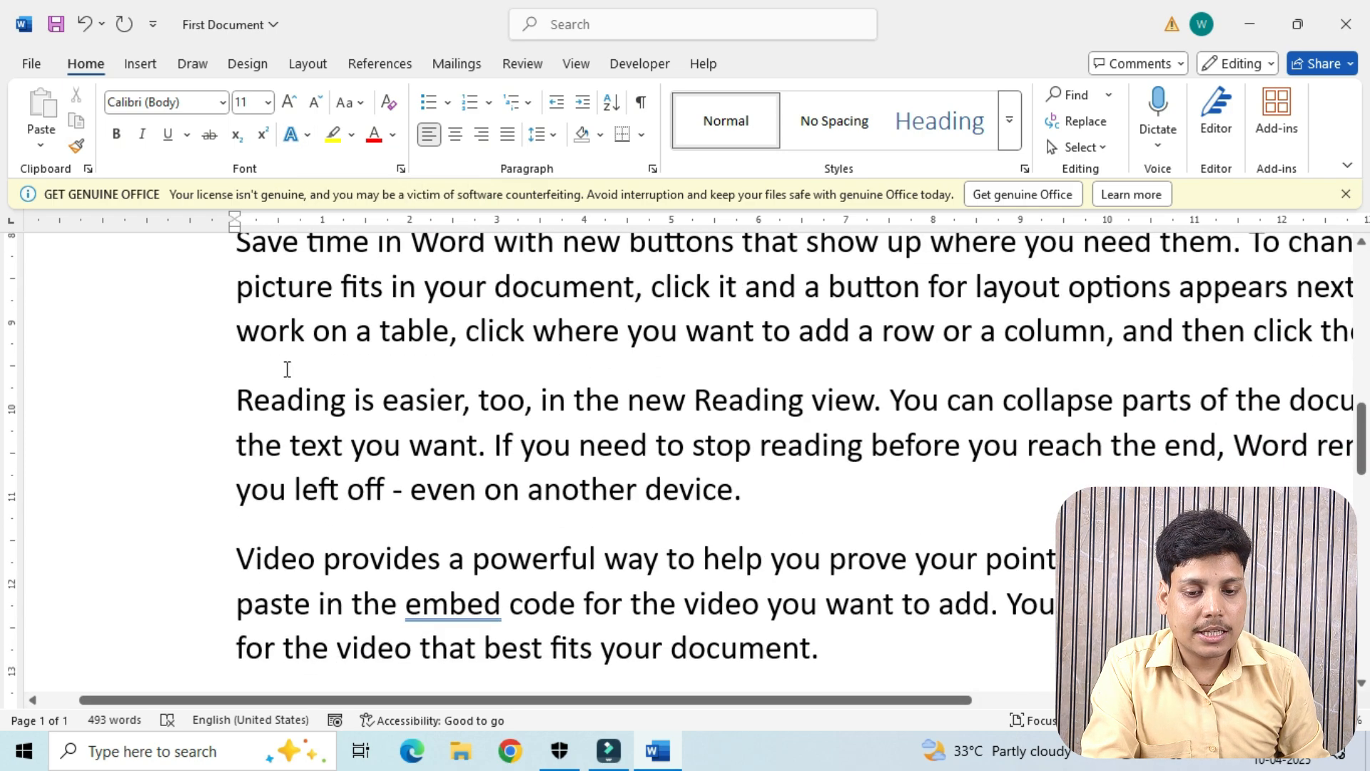
scroll(246, 288, up, 1)
drag(244, 349, 560, 353)
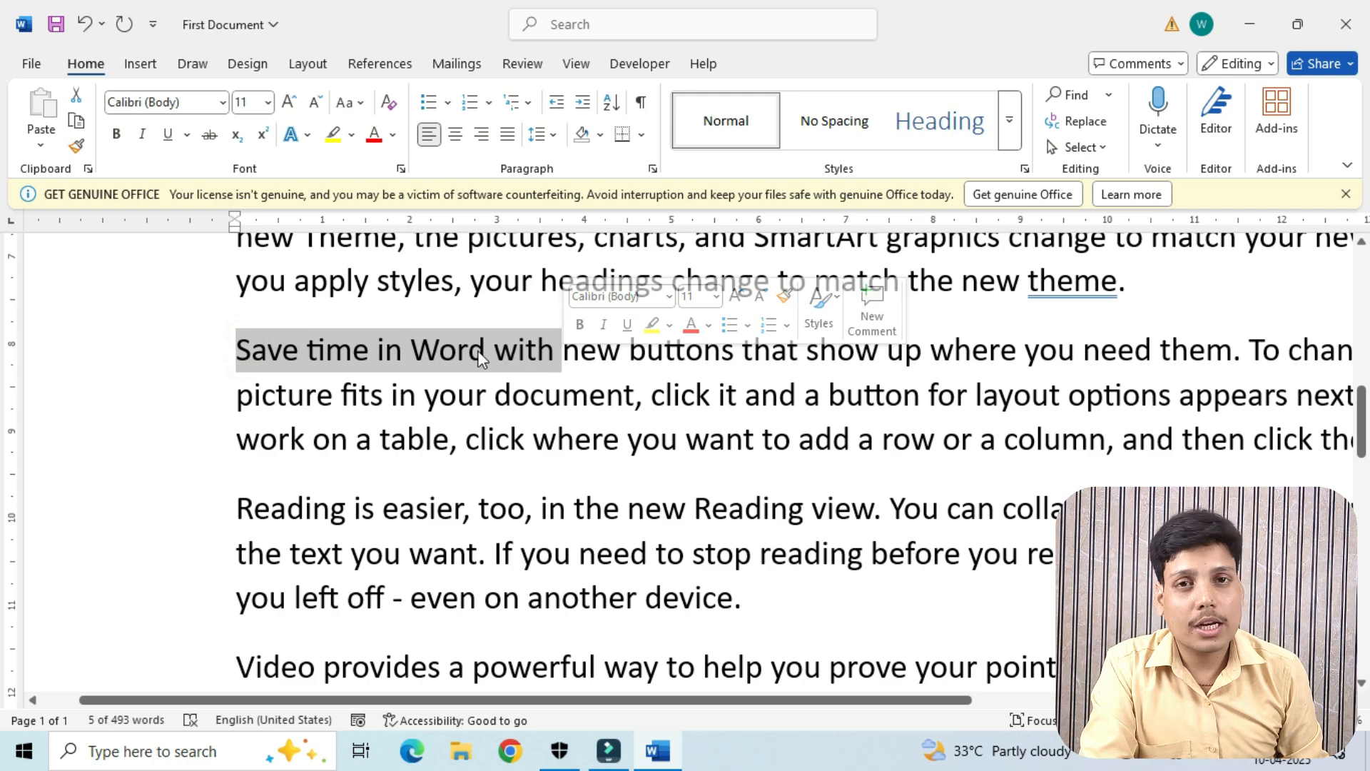
click(392, 135)
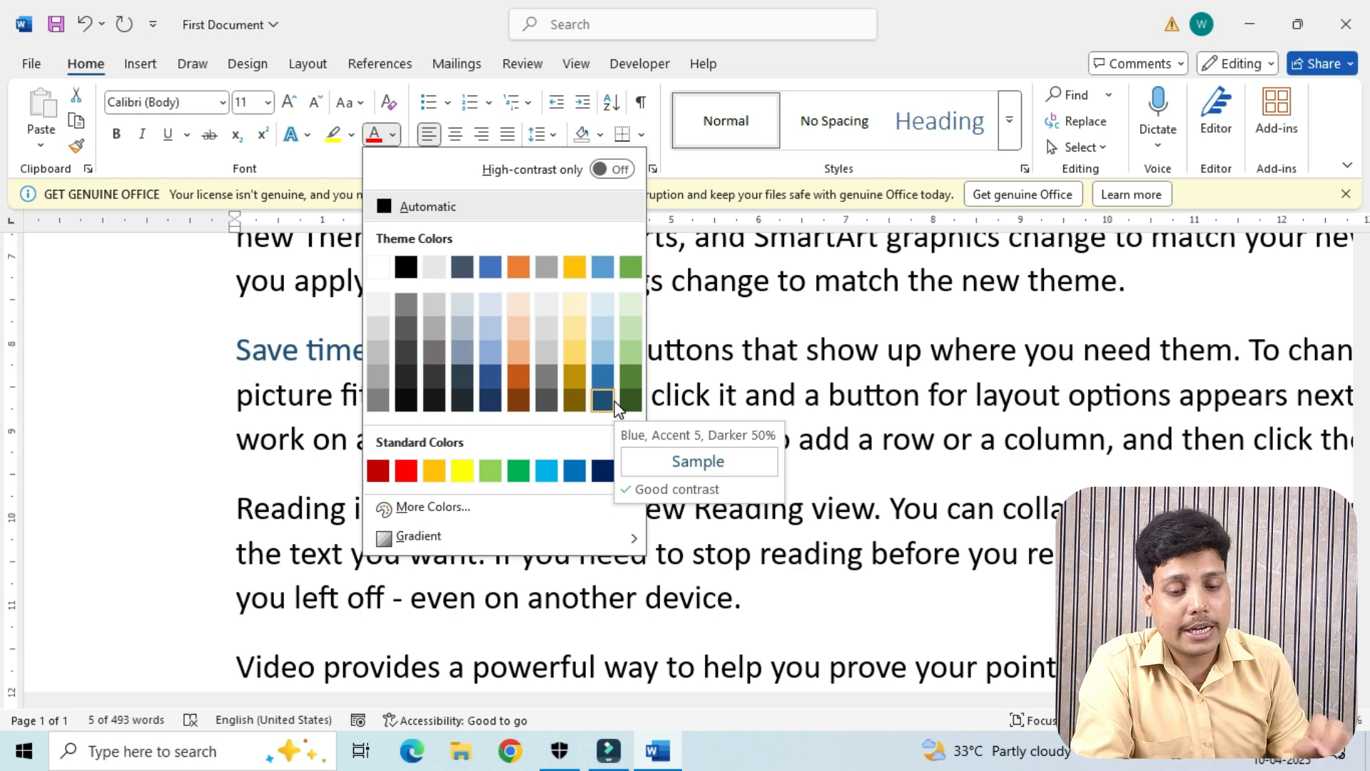
mouse_move(427, 542)
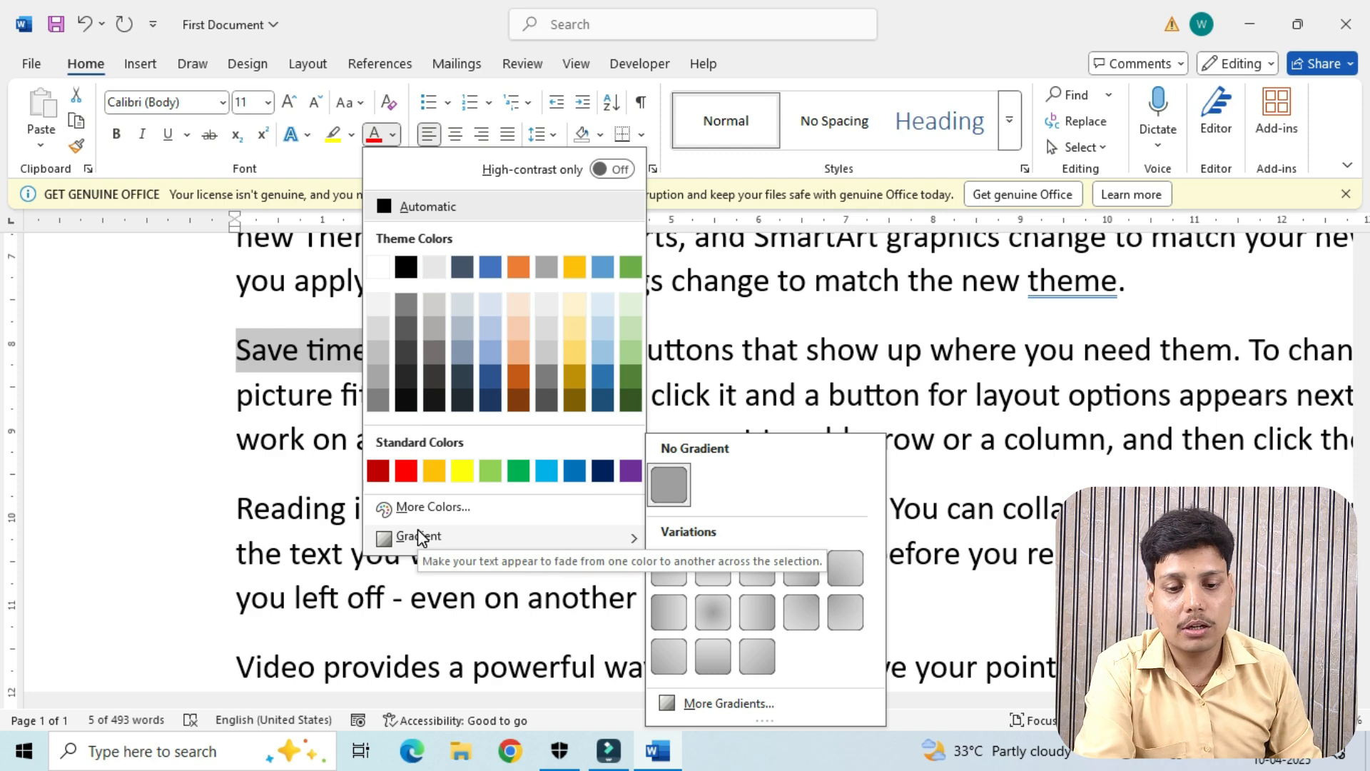
click(406, 470)
click(290, 439)
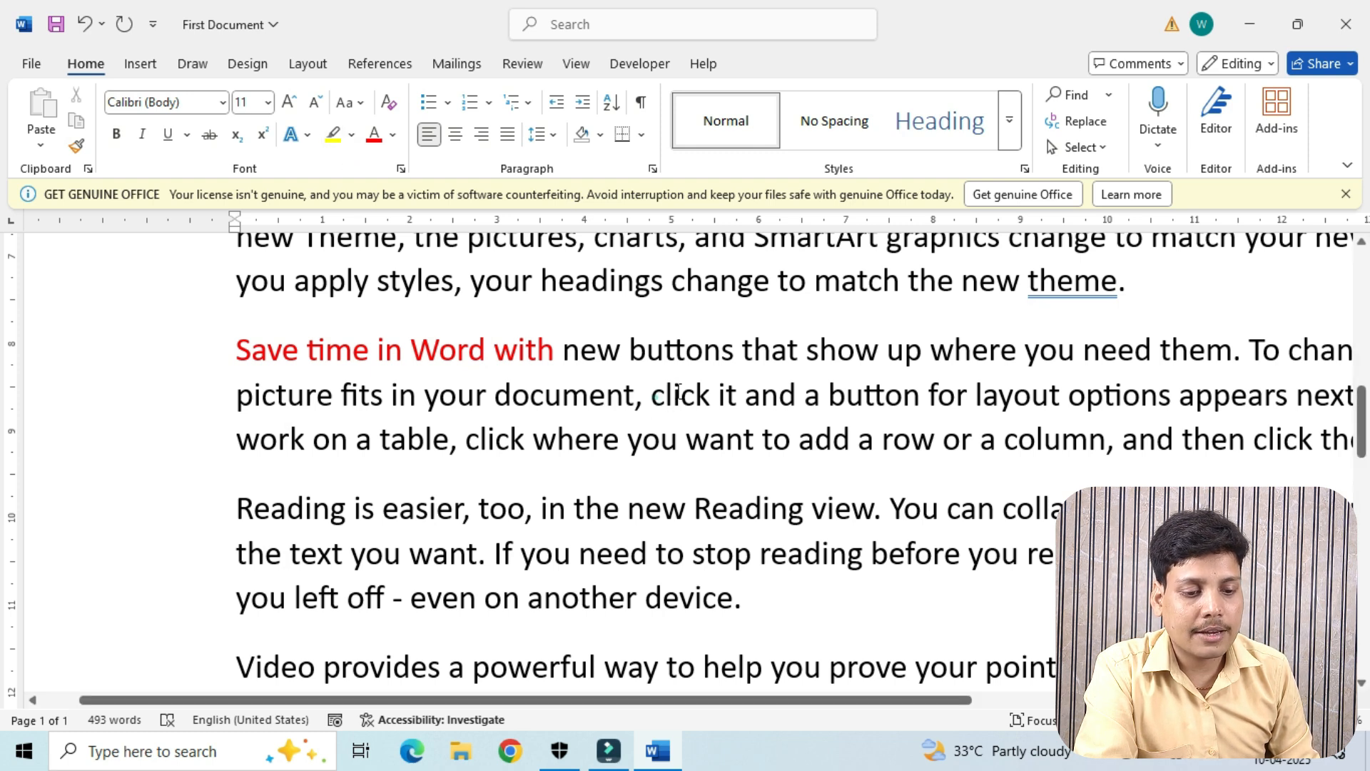
- Highlight the words "click it and a button" in the "Save time in Word" paragraph in yellow
drag(651, 394, 925, 397)
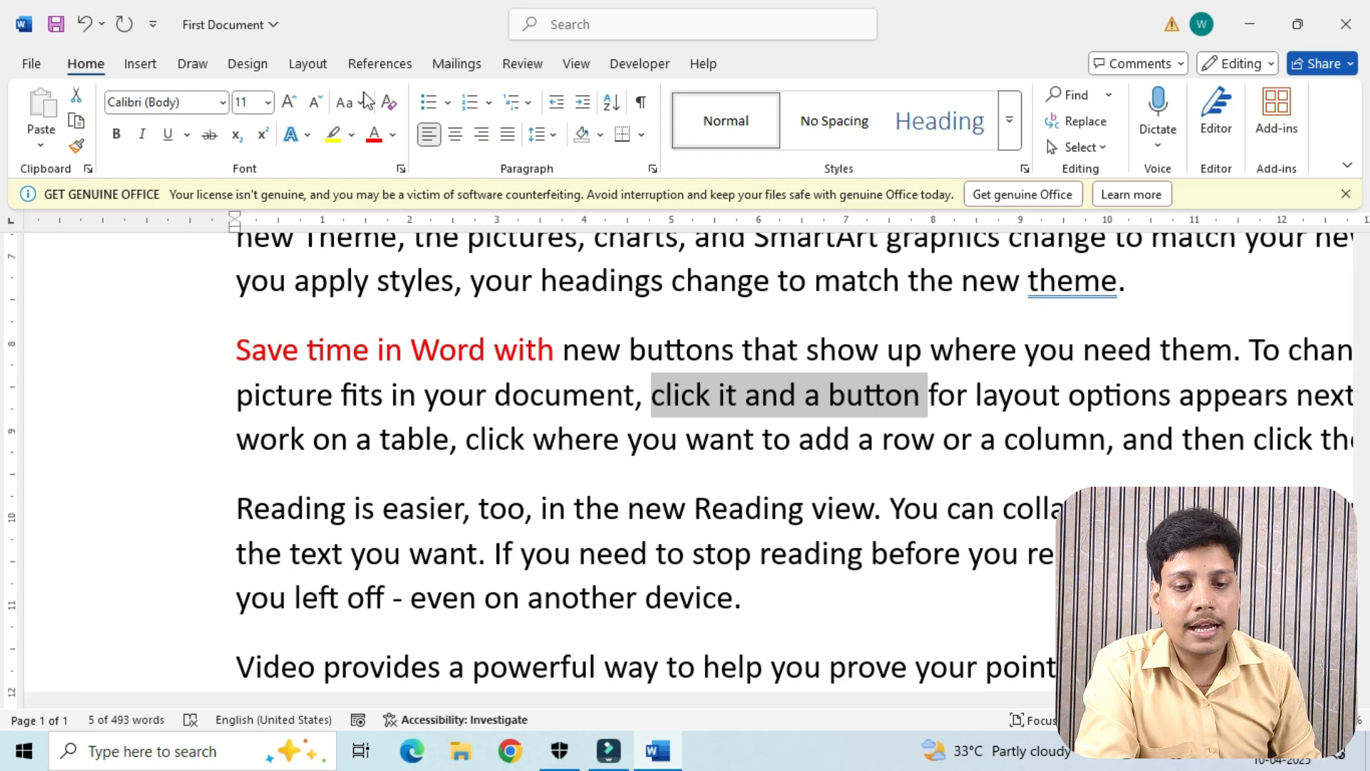
click(353, 134)
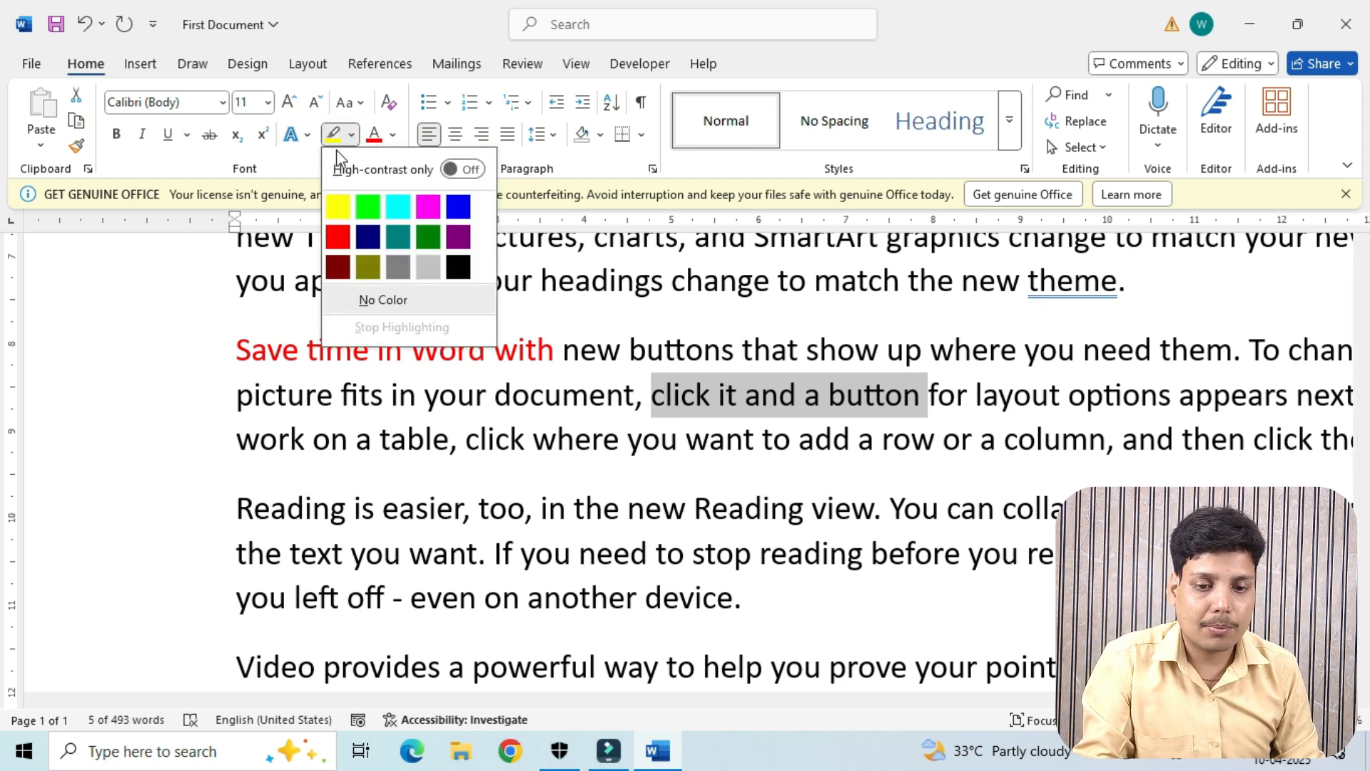
click(339, 206)
click(514, 416)
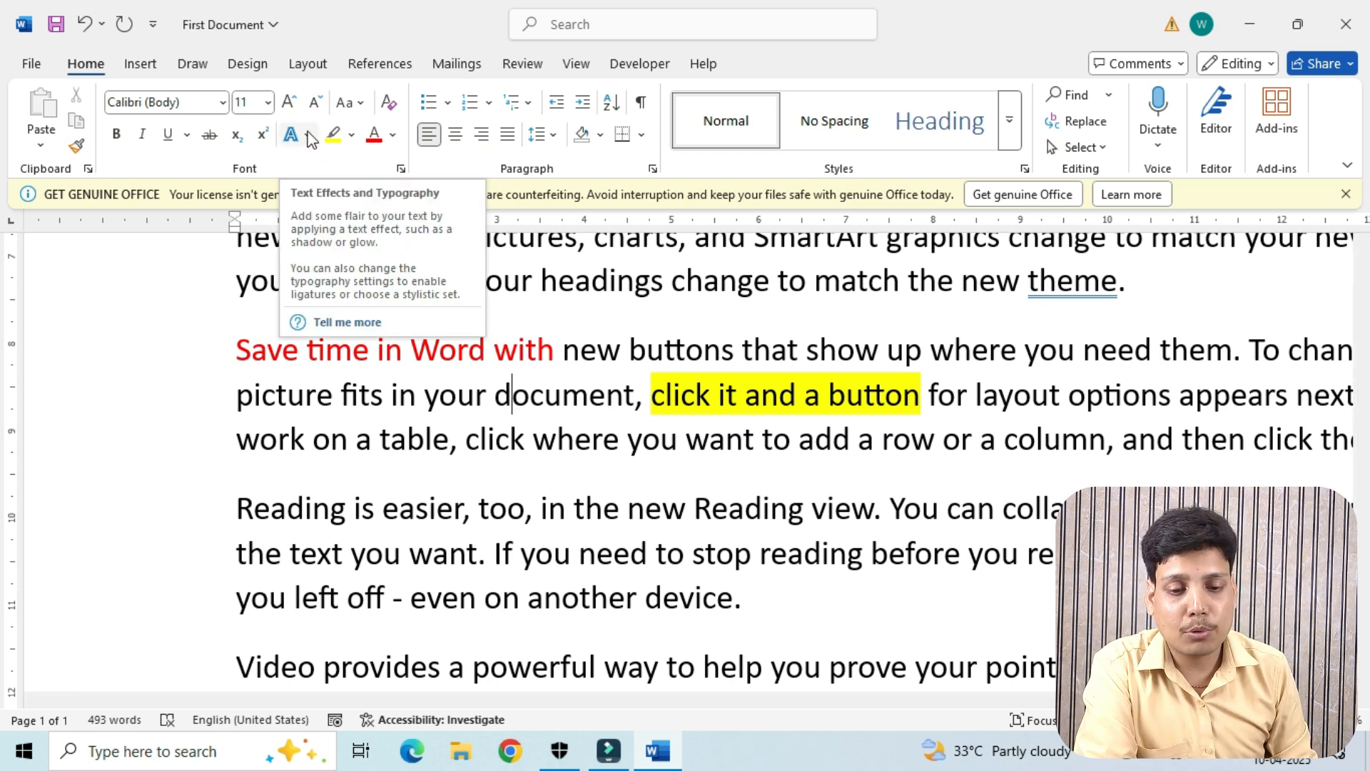
- Preview the preset, reflection and glow text effects on the paragraph starting "Reading is easier" without applying any
click(471, 509)
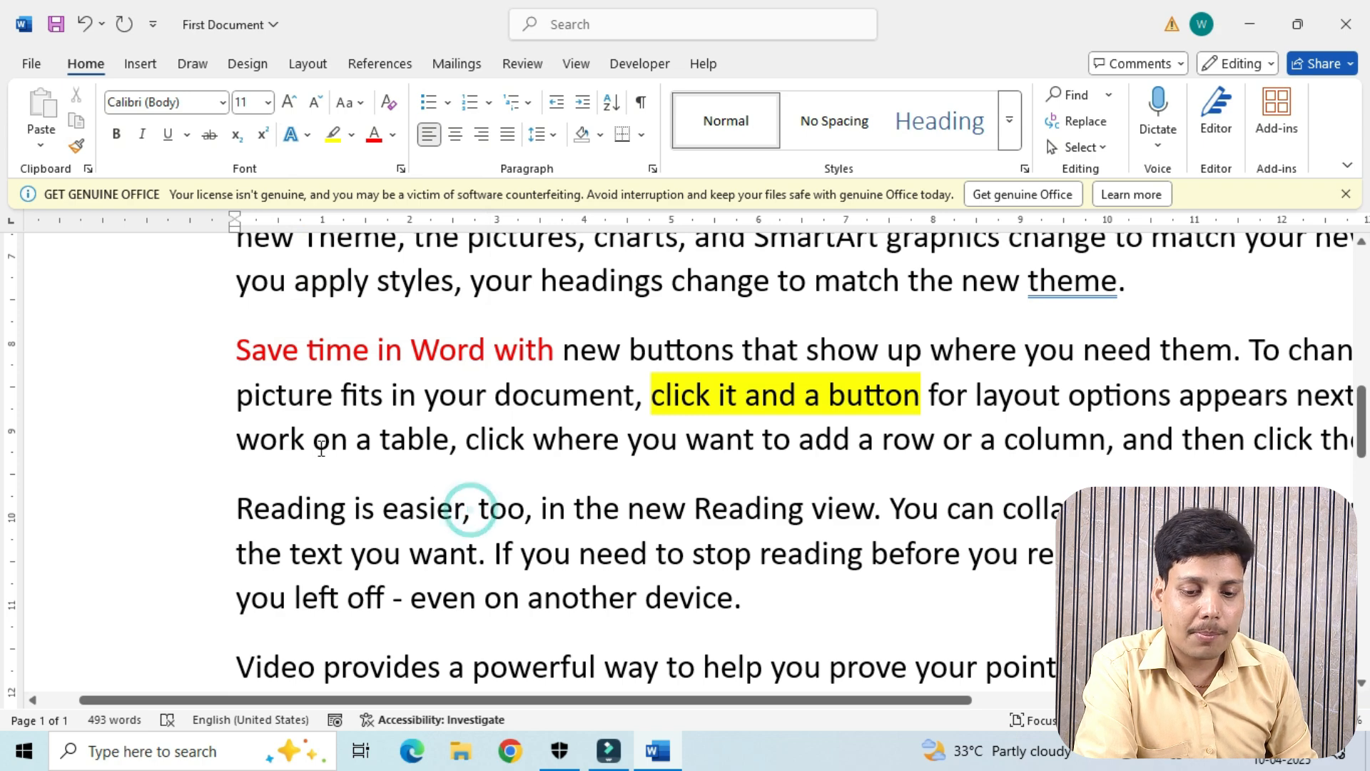
scroll(267, 477, down, 2)
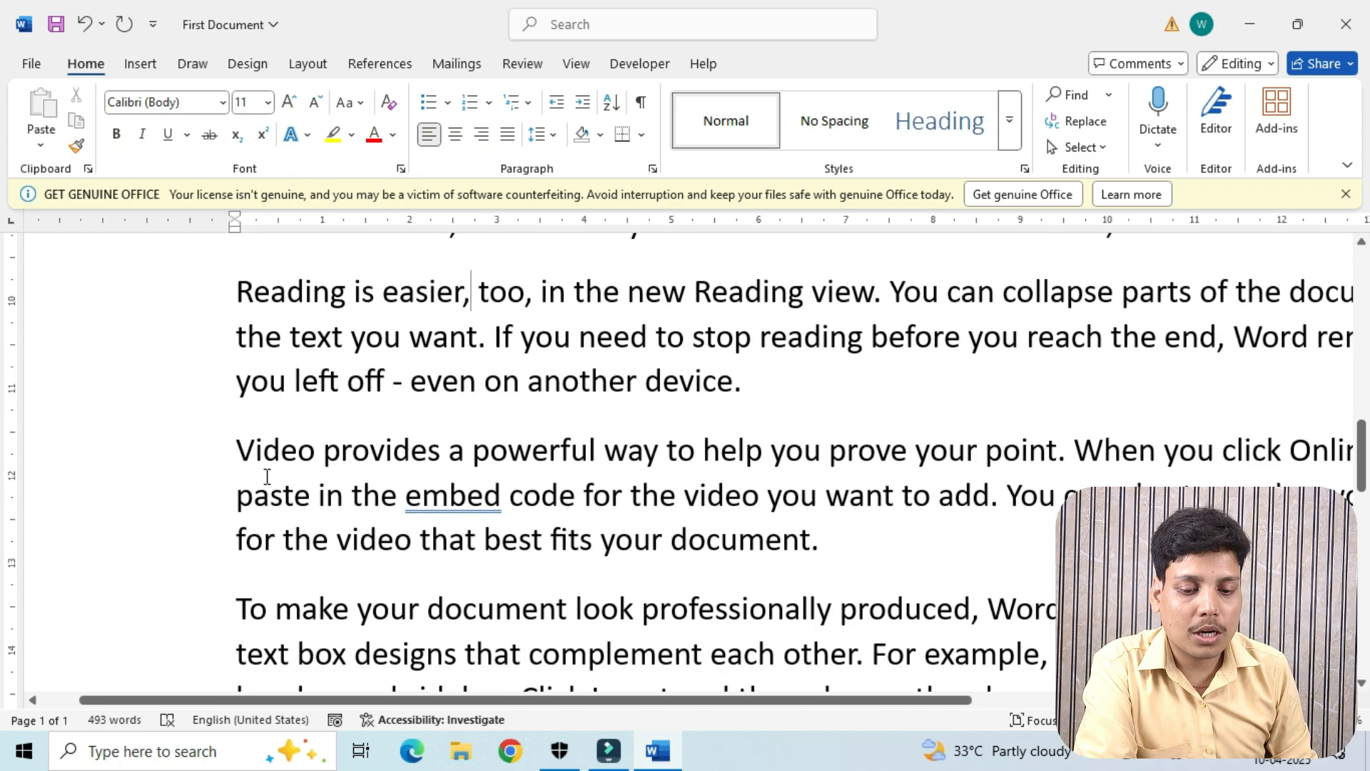
scroll(266, 477, up, 1)
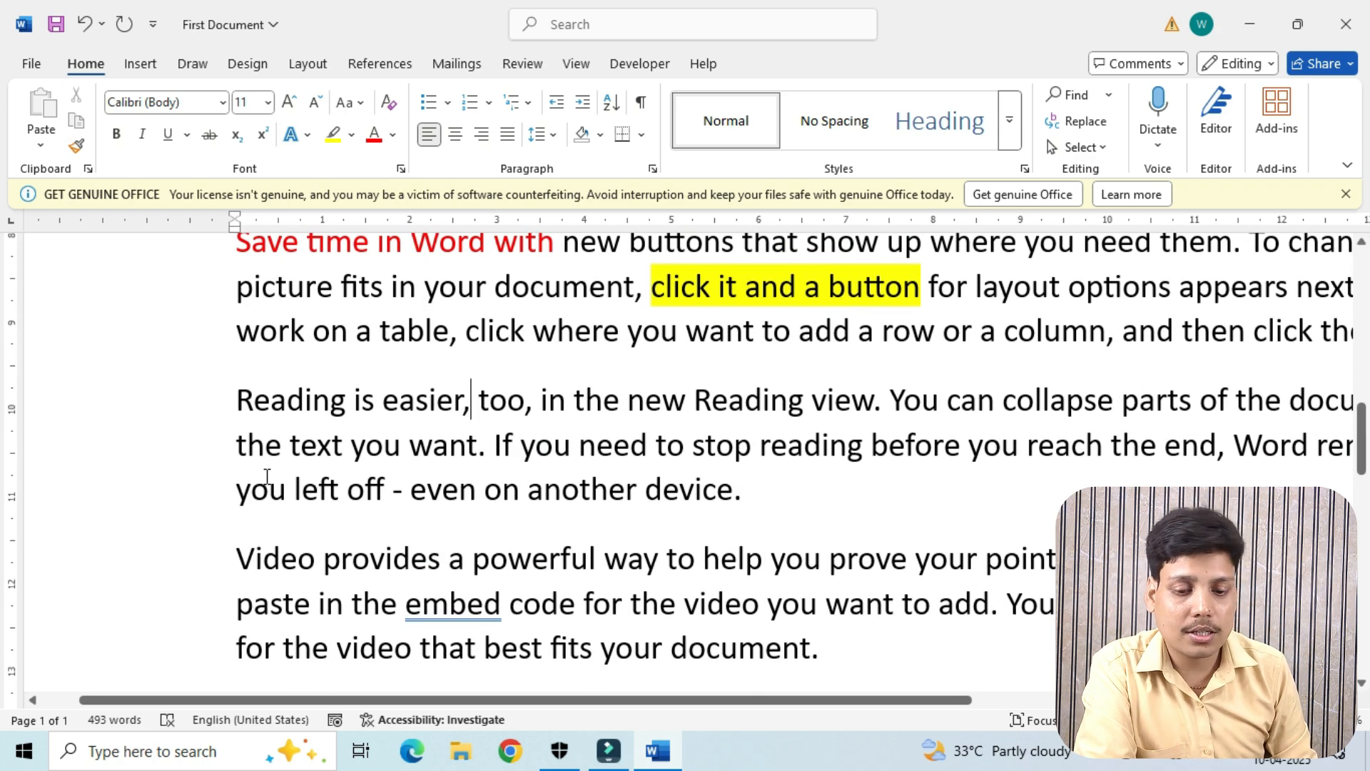
triple_click(234, 397)
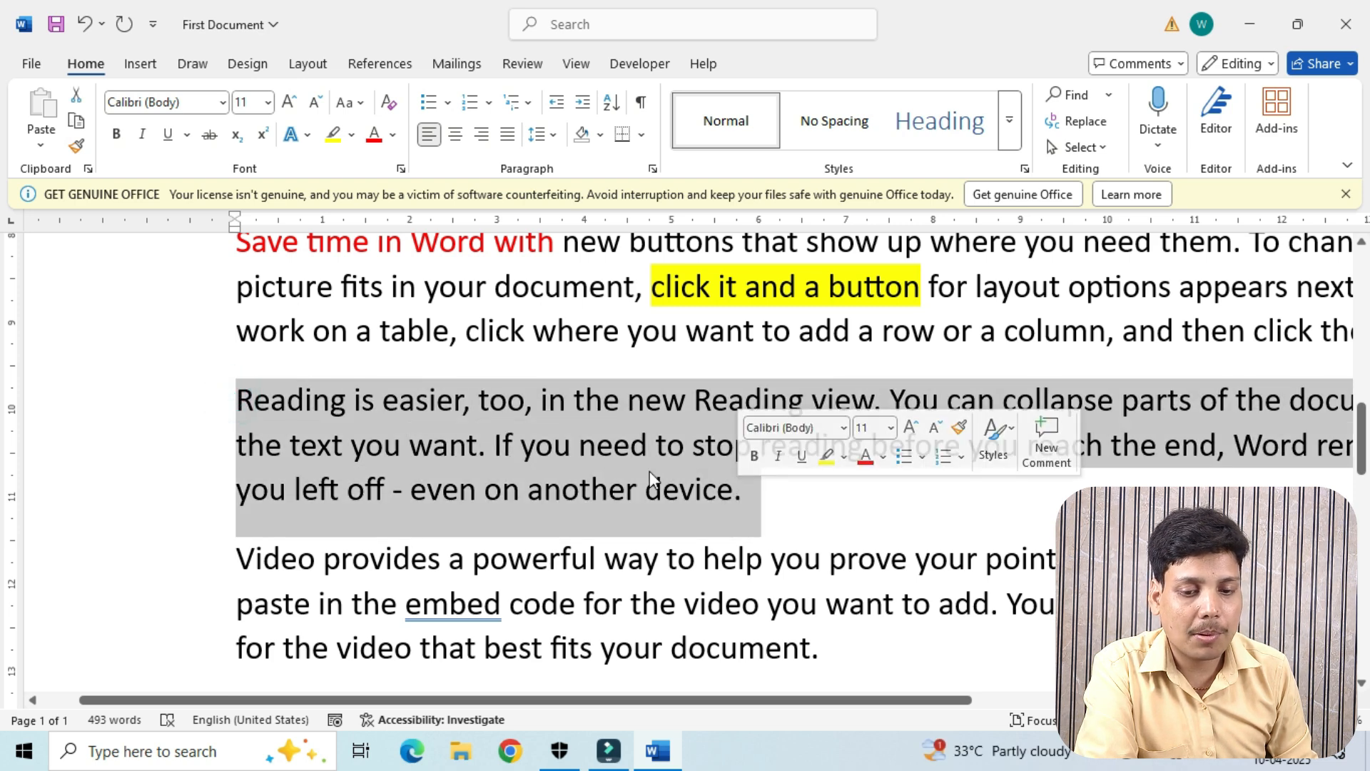
click(309, 135)
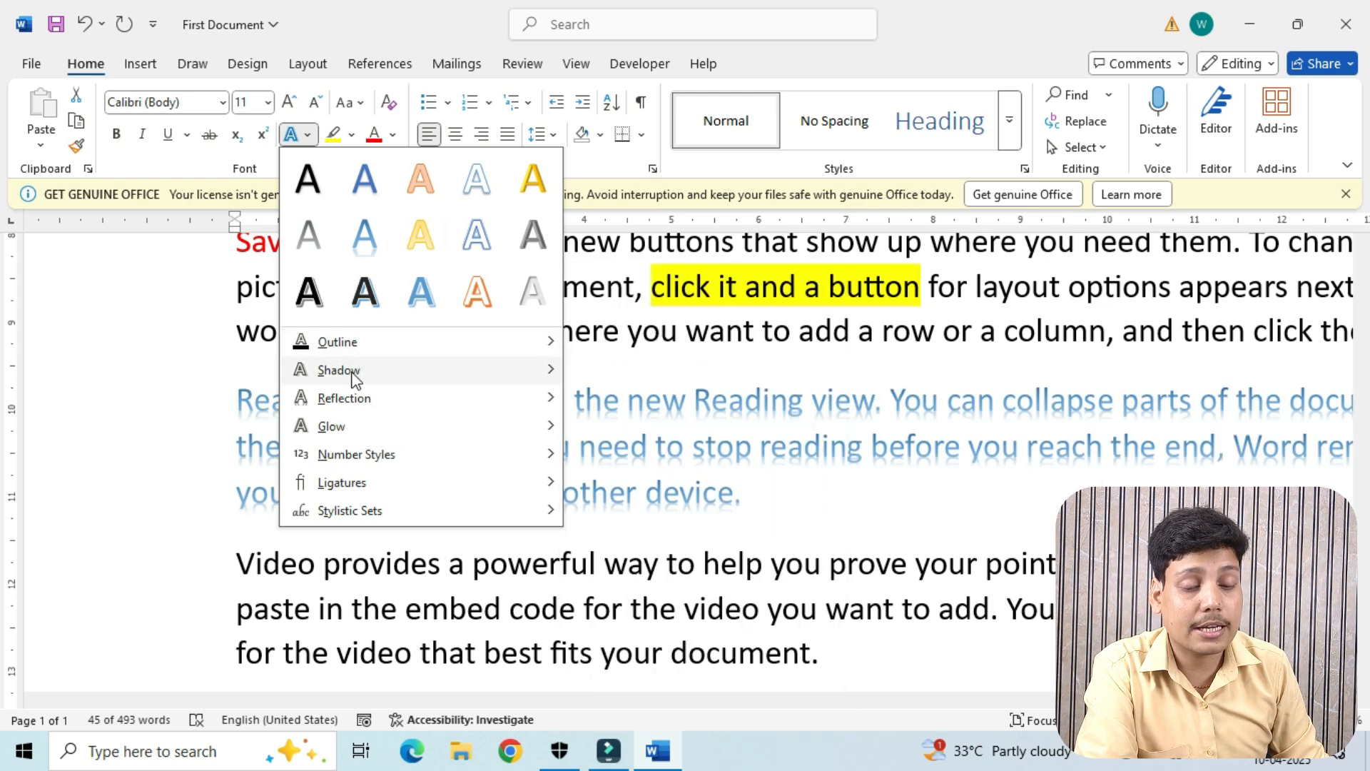
mouse_move(355, 377)
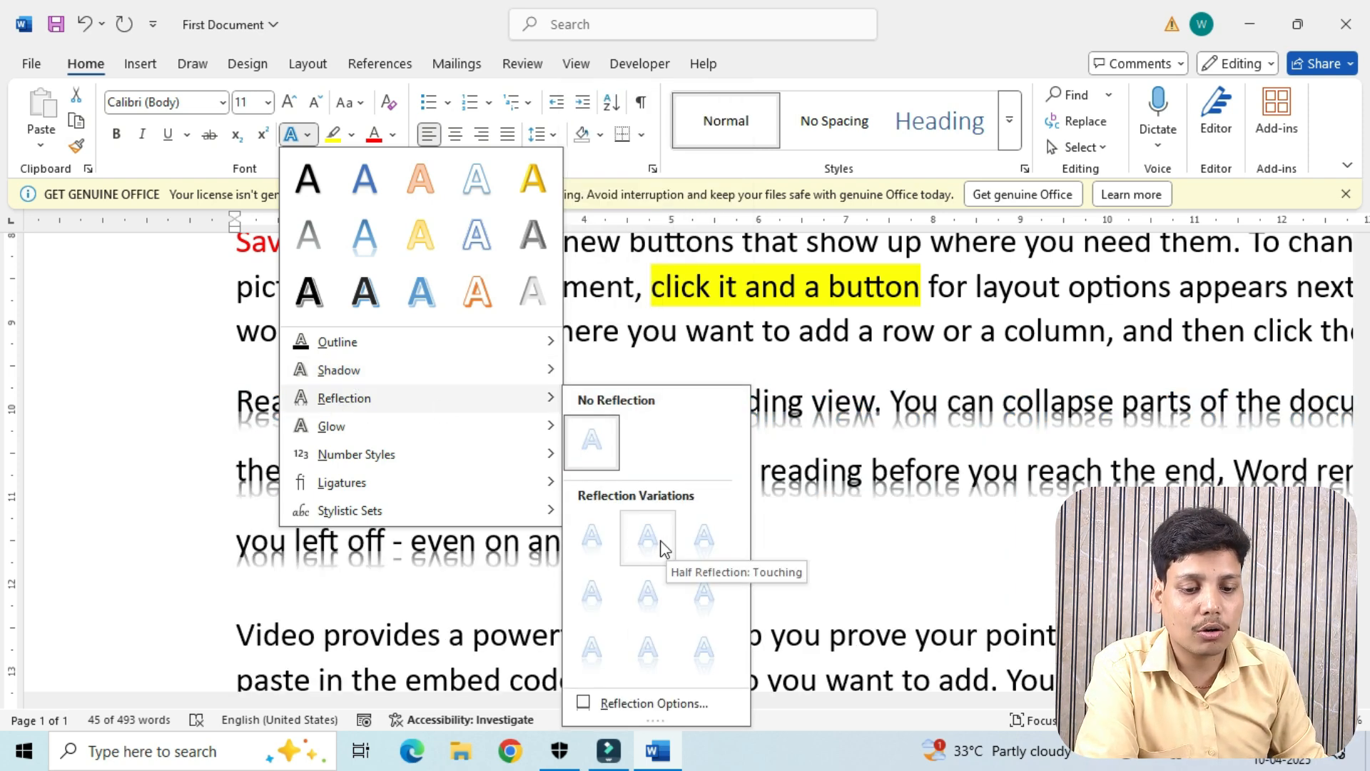
mouse_move(346, 428)
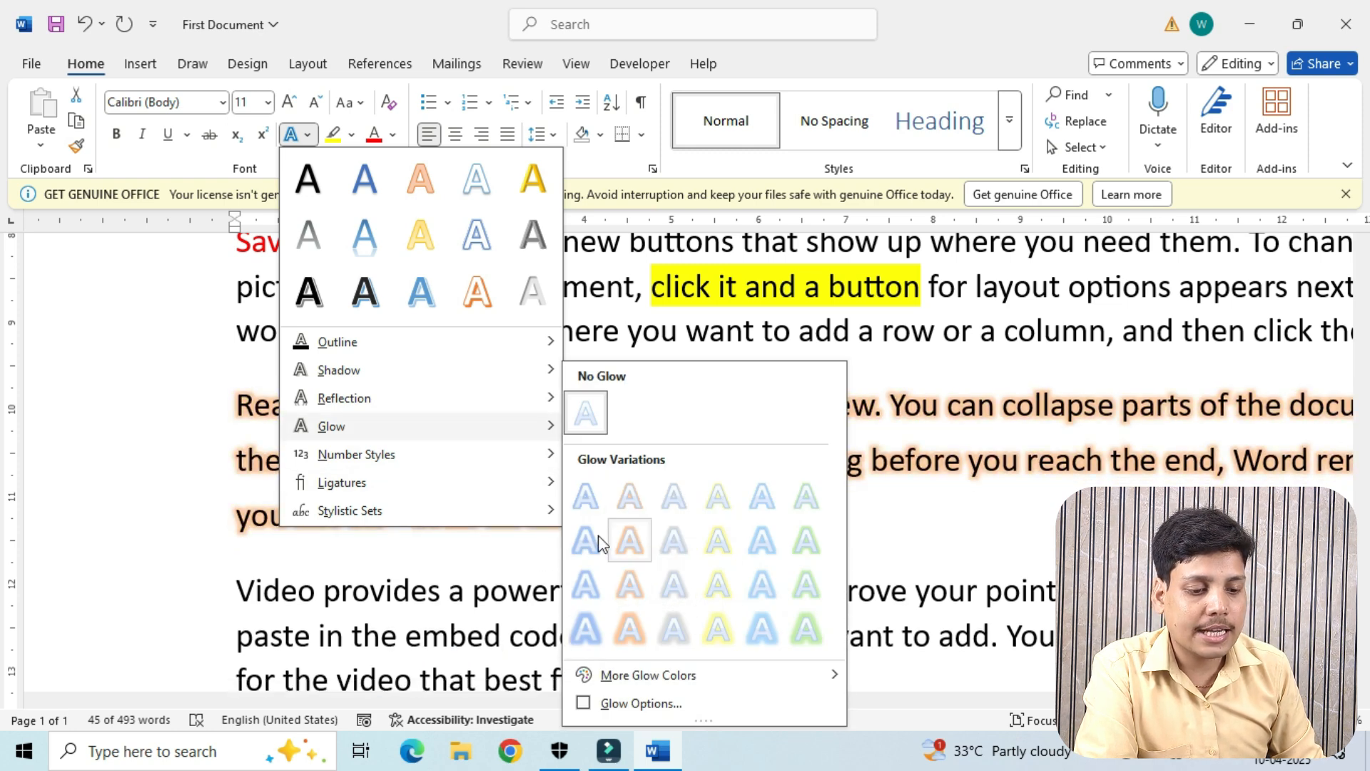
click(396, 565)
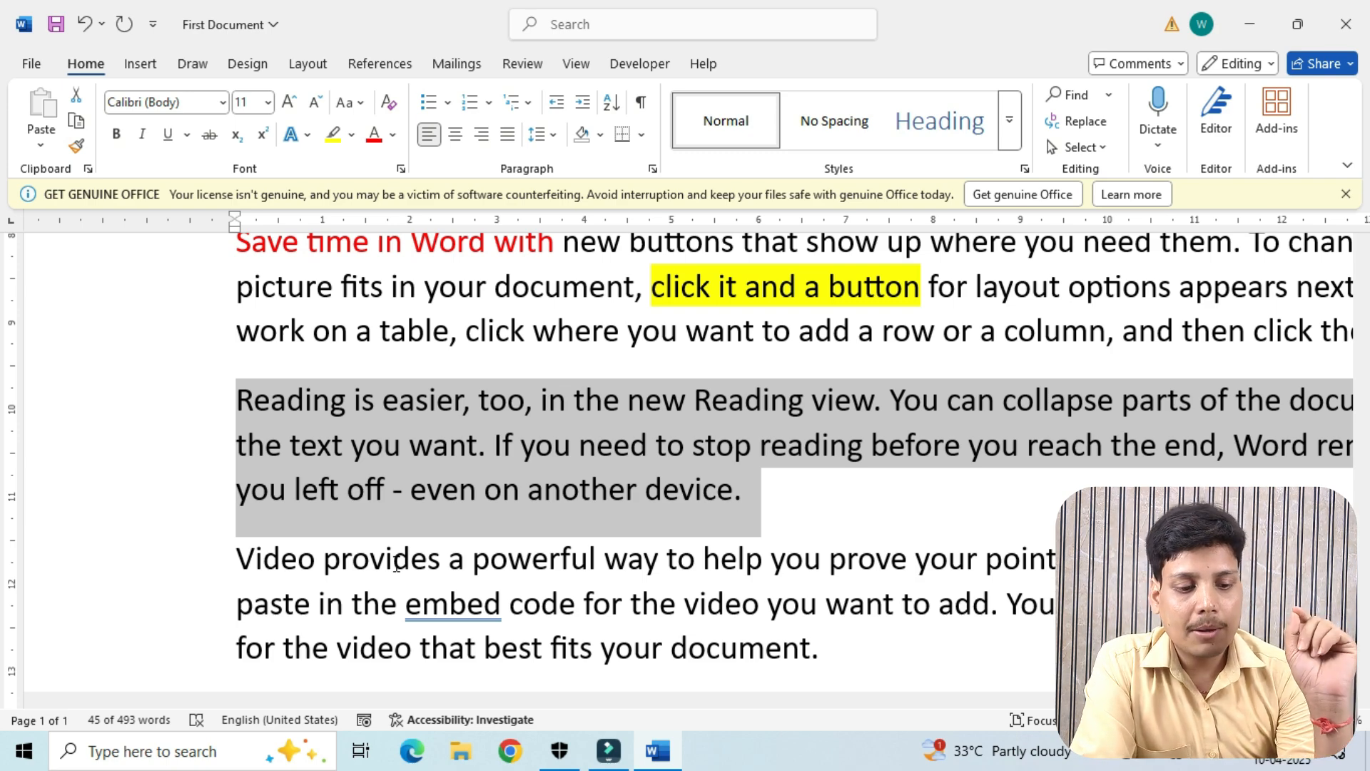
- Make the red phrase "Save time in Word with" bold
scroll(397, 566, up, 15)
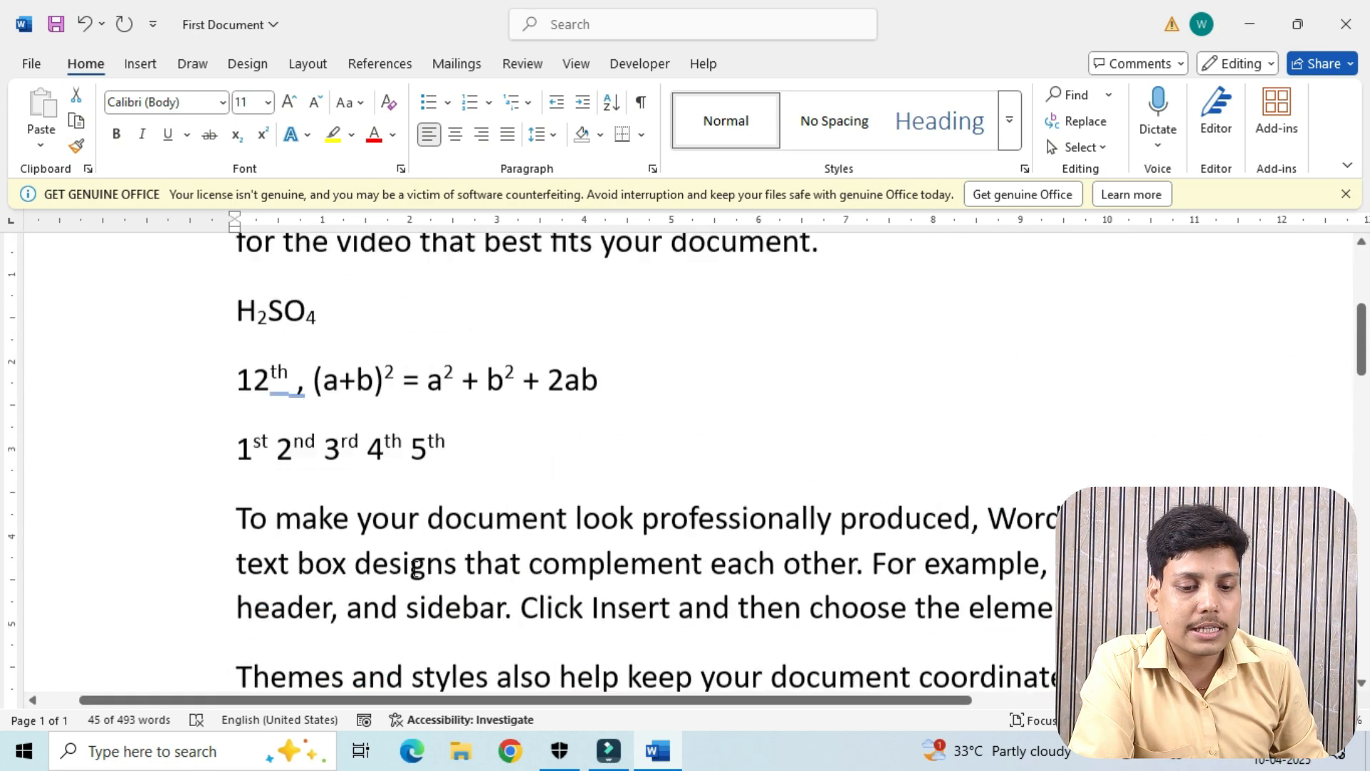
scroll(417, 566, down, 10)
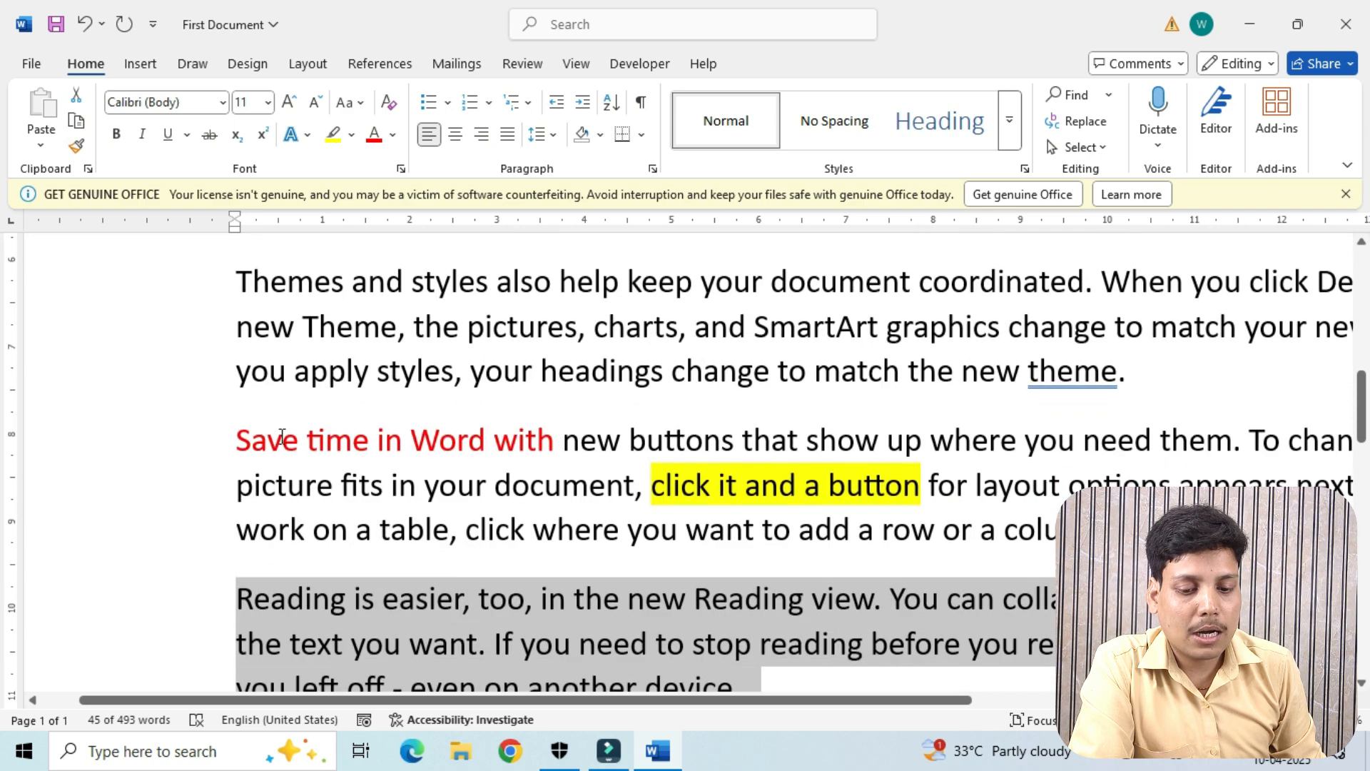
drag(562, 440, 236, 437)
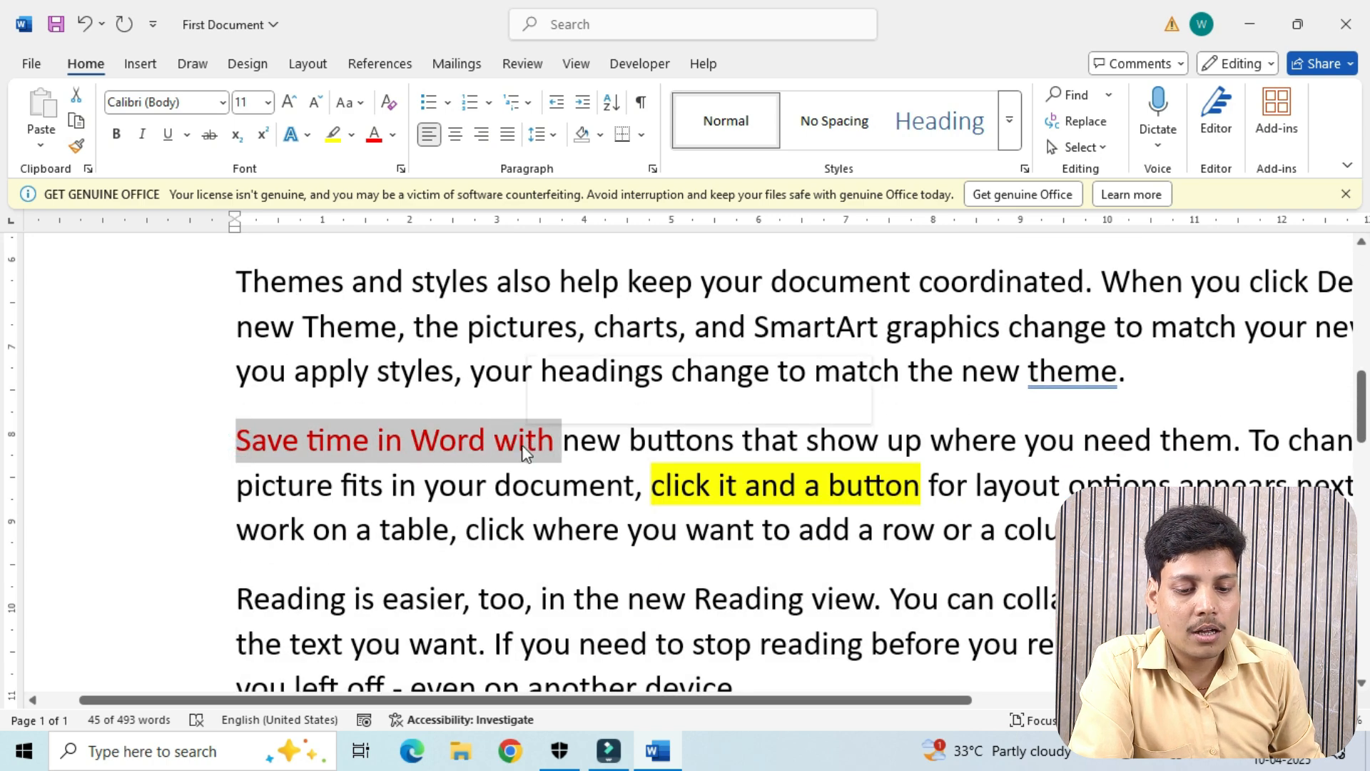
click(116, 133)
- Set the font of the bold red phrase to Abadi and change it to ADLaM Display
click(222, 103)
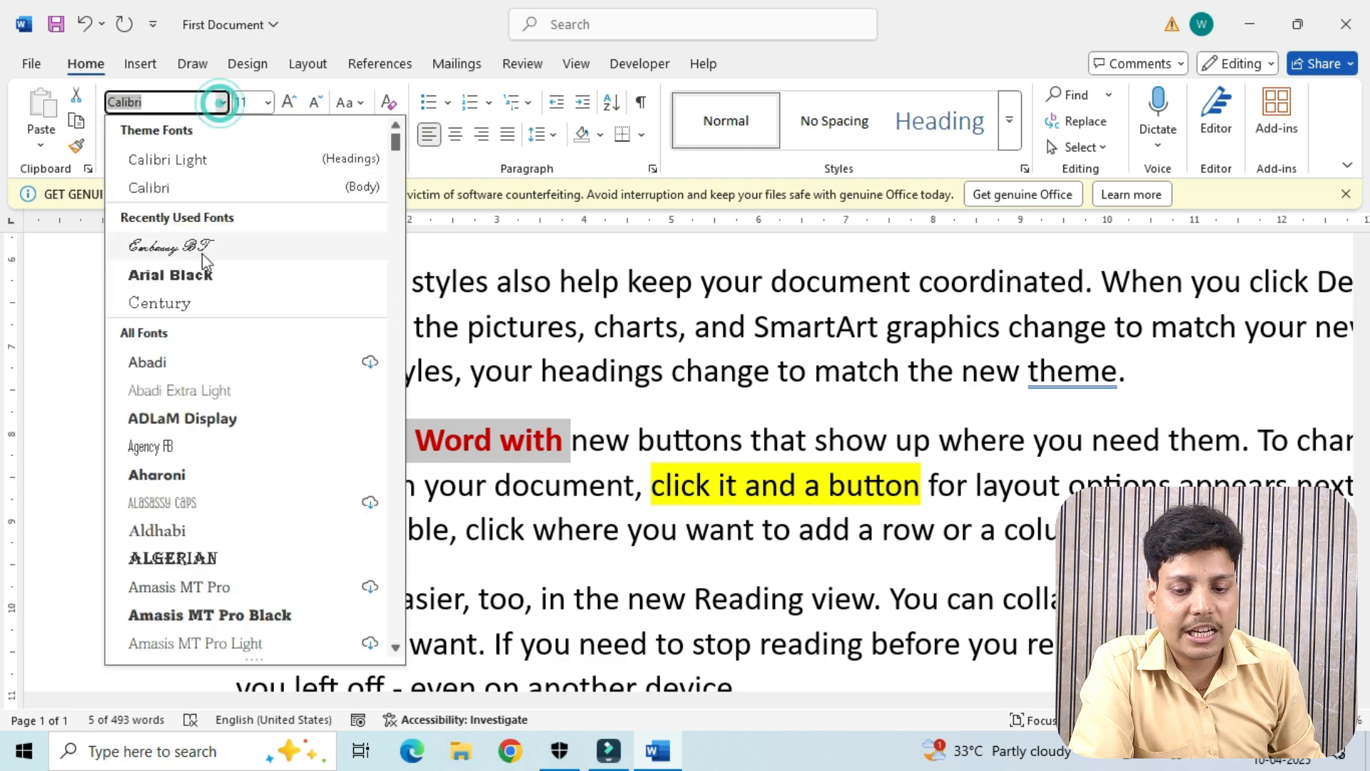
click(145, 364)
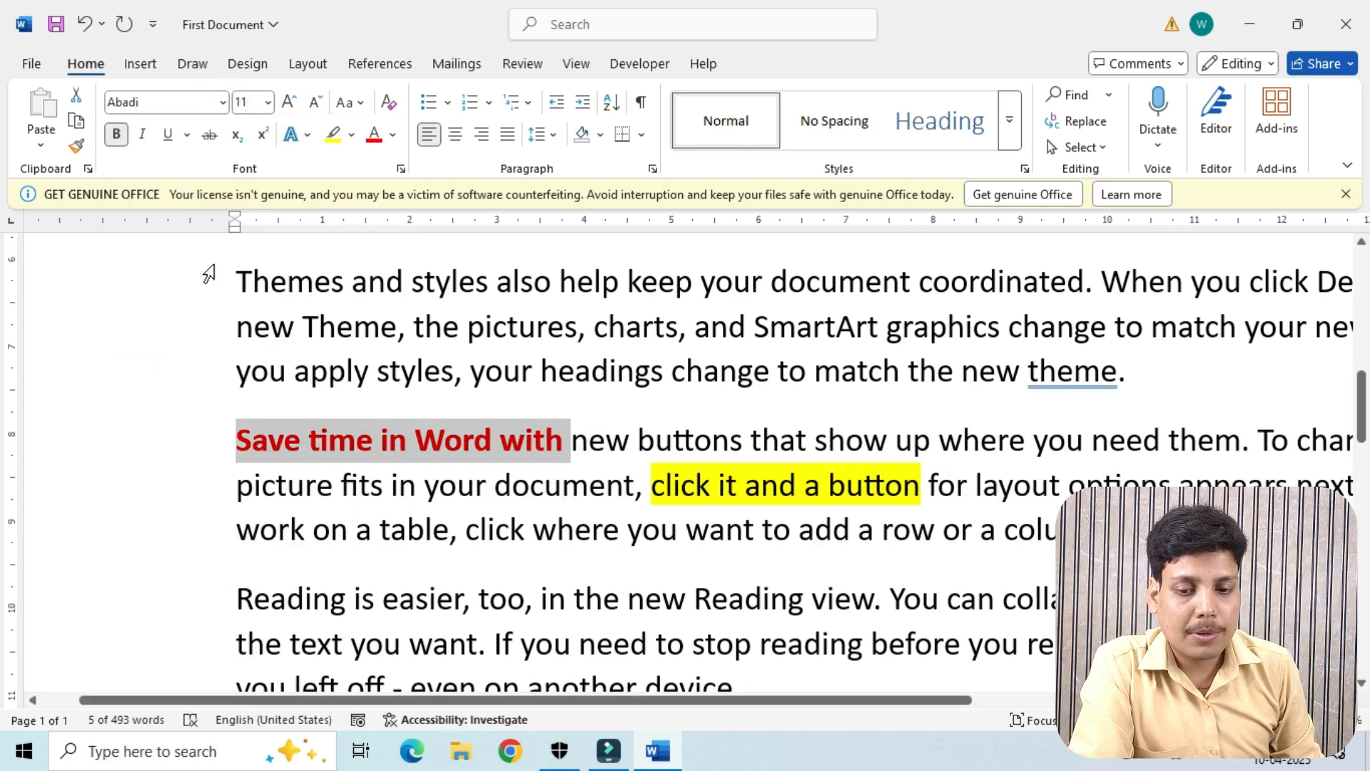
click(223, 104)
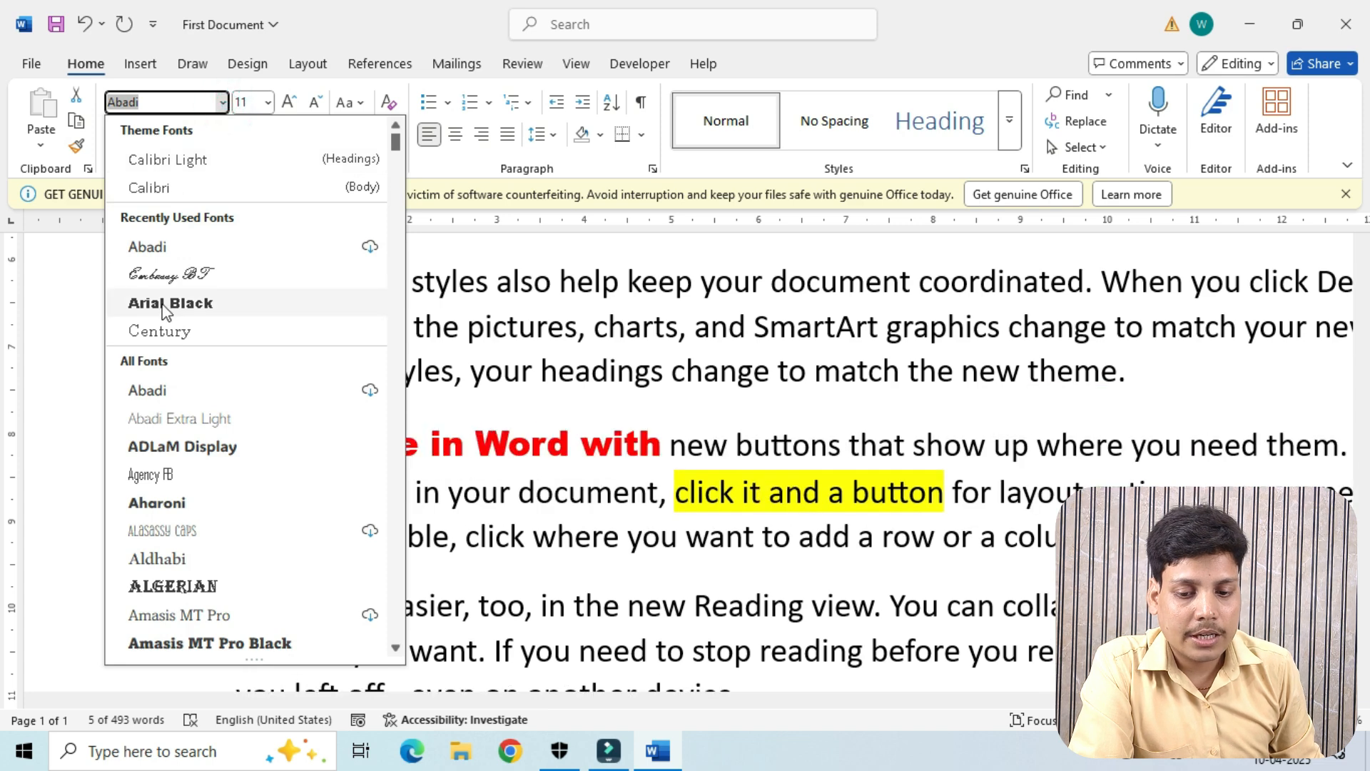
click(162, 446)
click(491, 513)
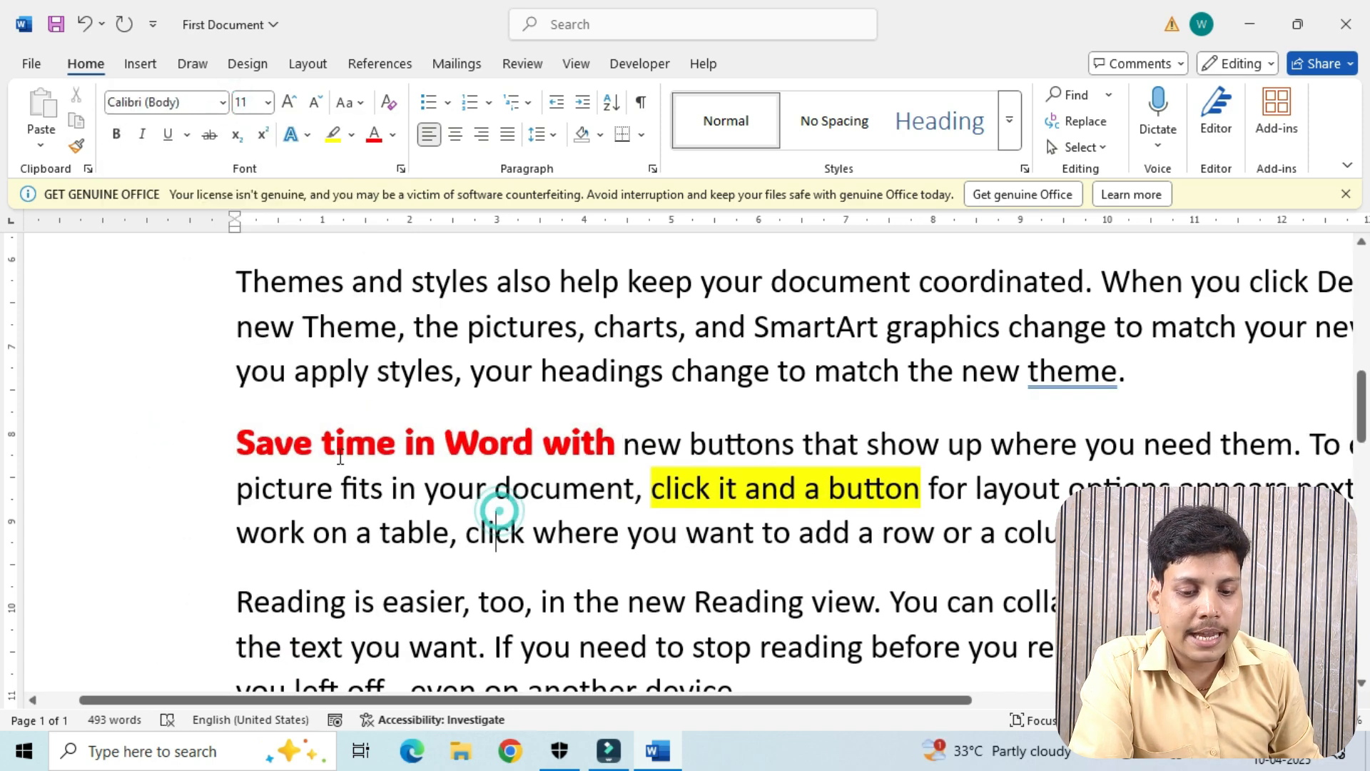
- Copy the formatting of the red word "time" onto "To make your document look professionally" with Format Painter, and clear all formatting from that phrase
double_click(386, 448)
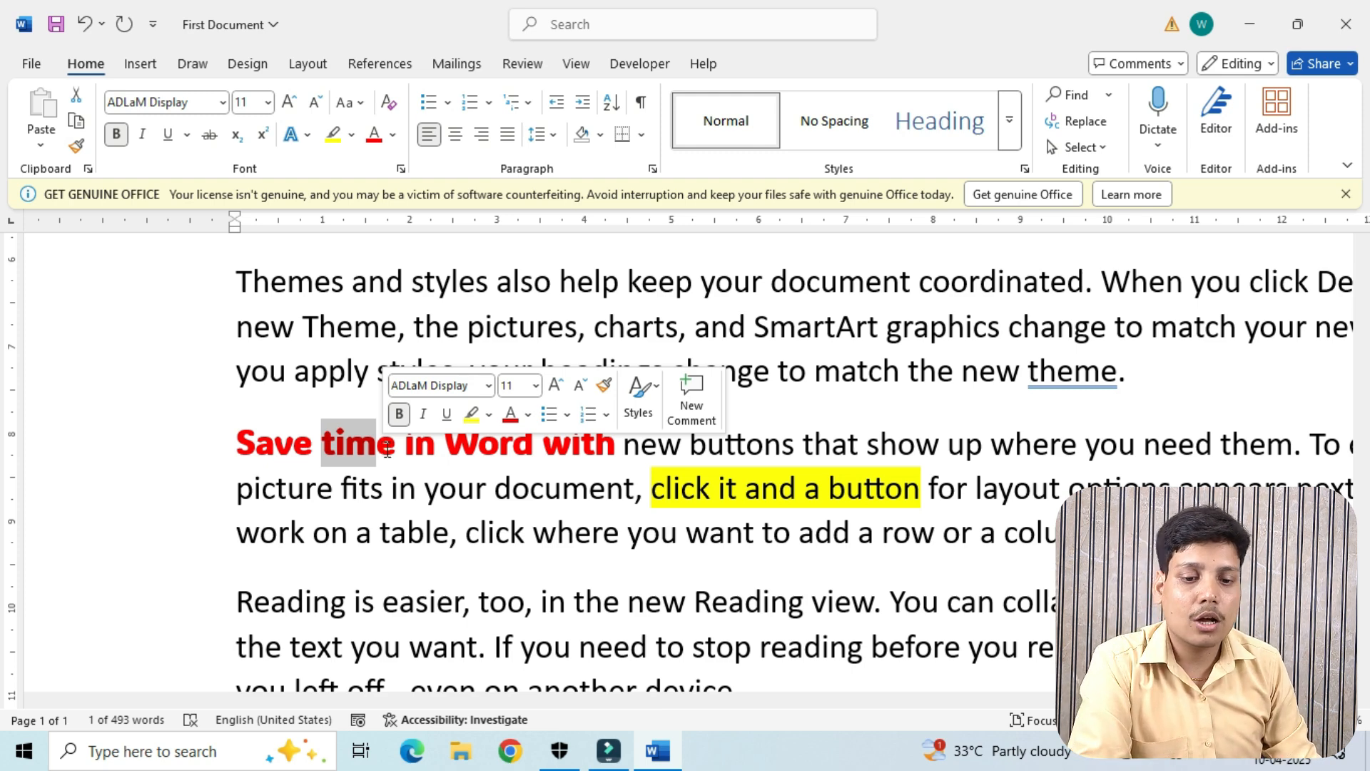
click(417, 535)
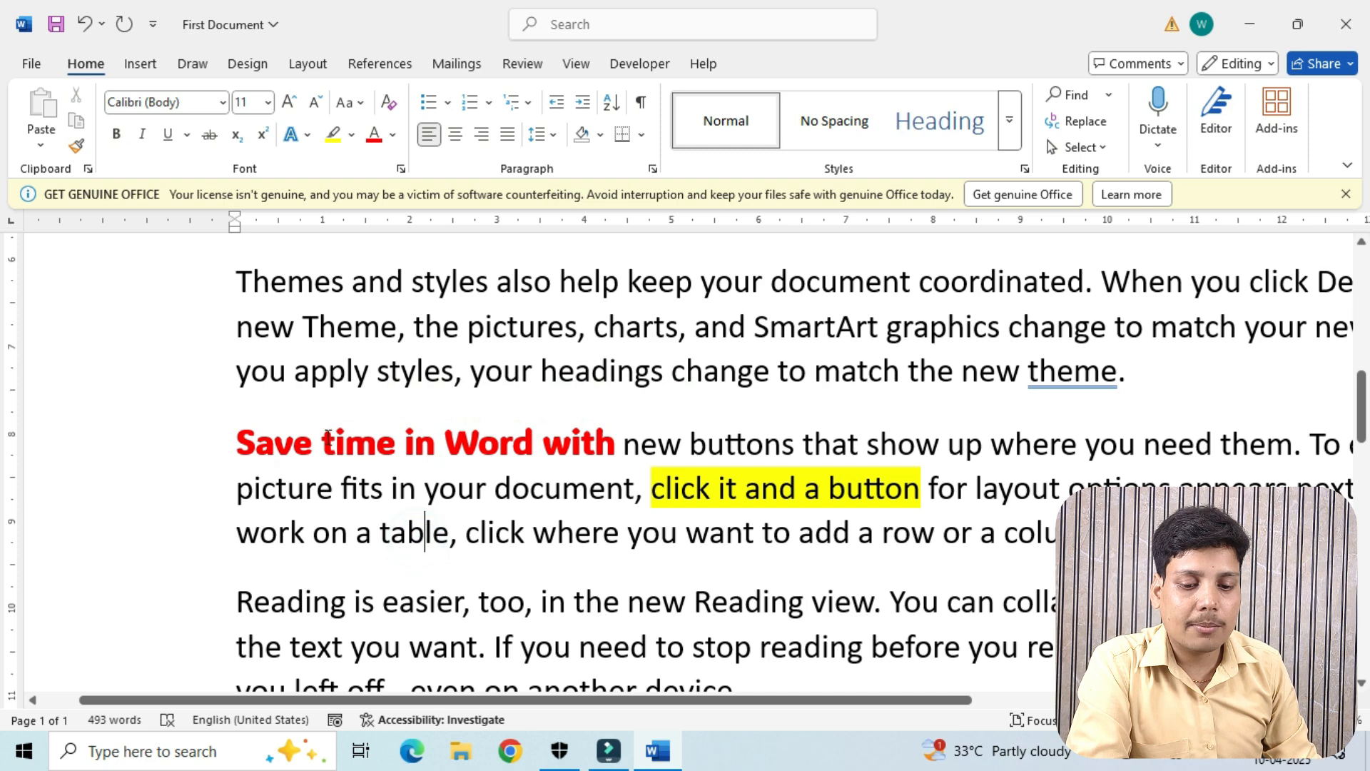
drag(319, 450, 363, 461)
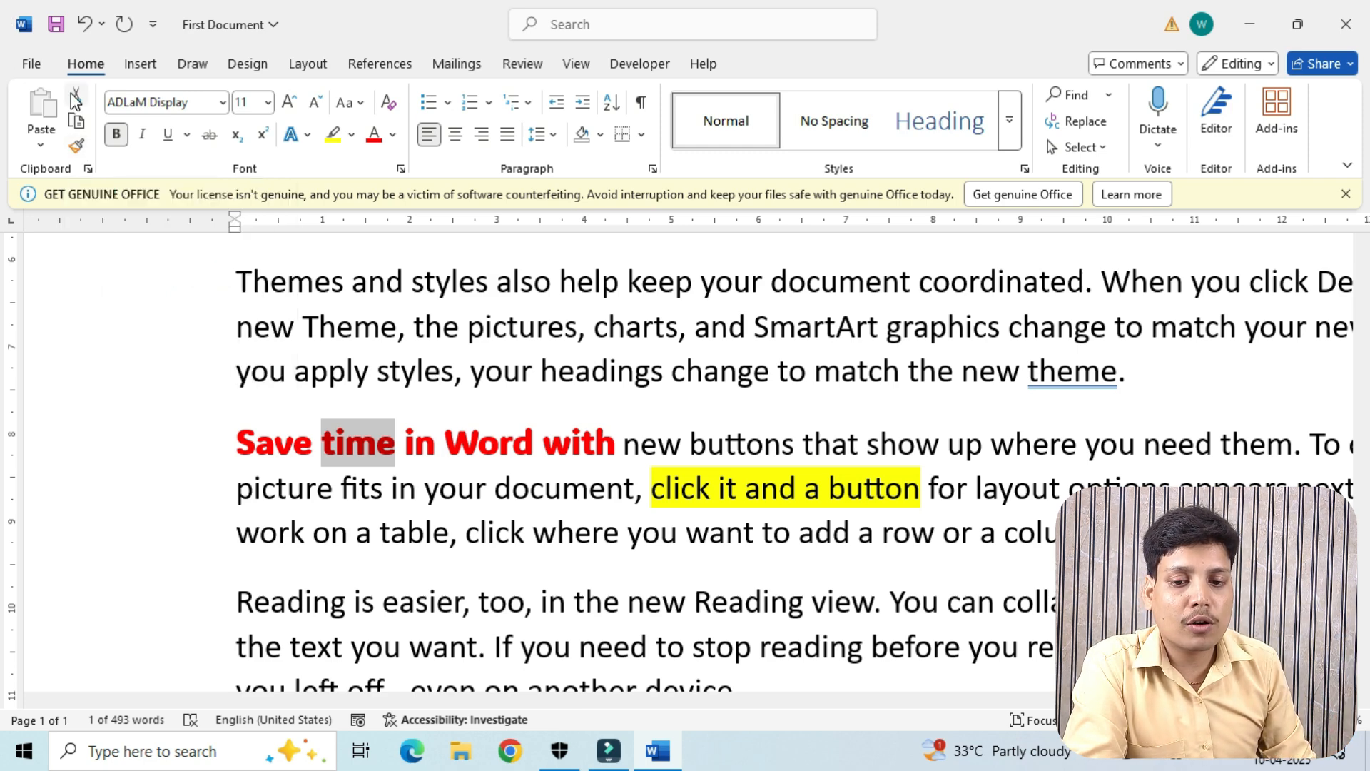
click(76, 147)
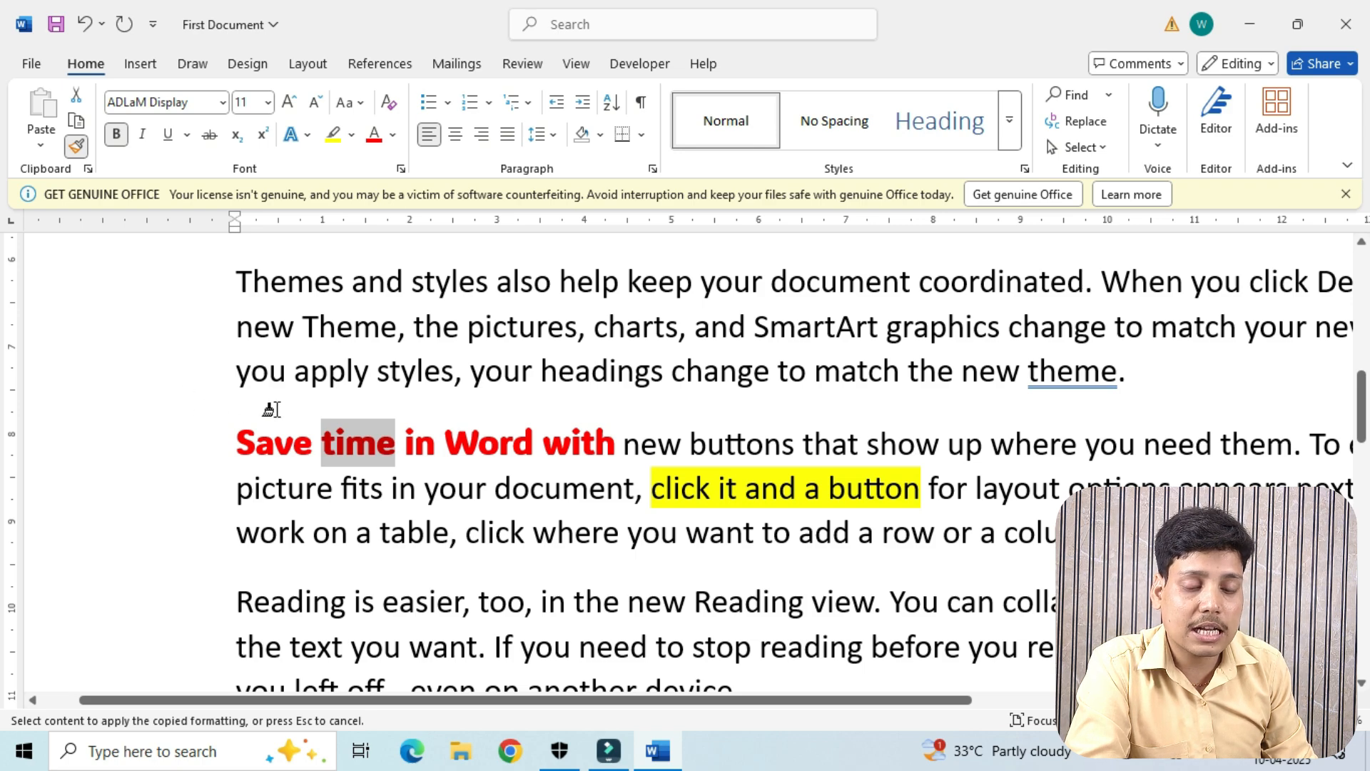
scroll(428, 442, down, 5)
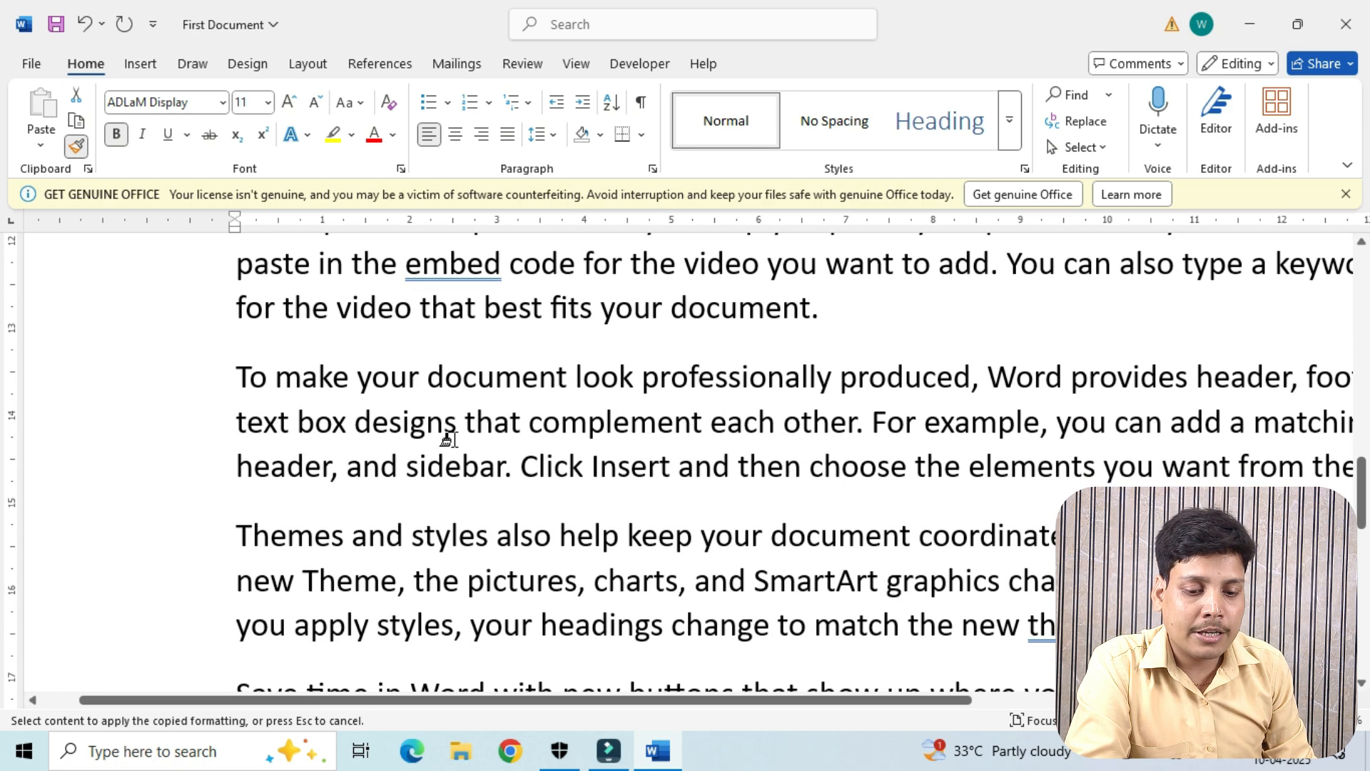
mouse_move(235, 377)
mouse_down()
mouse_move(514, 407)
mouse_move(834, 380)
mouse_up()
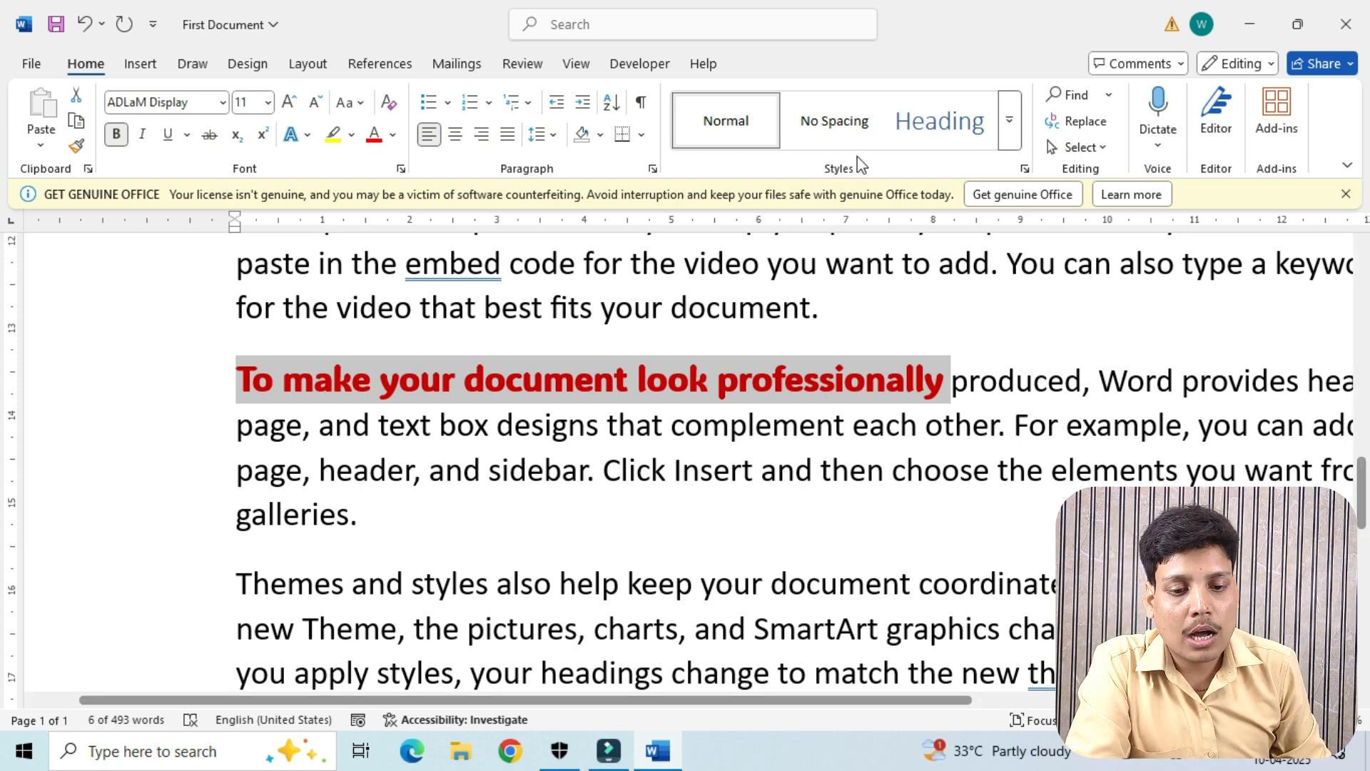
click(389, 107)
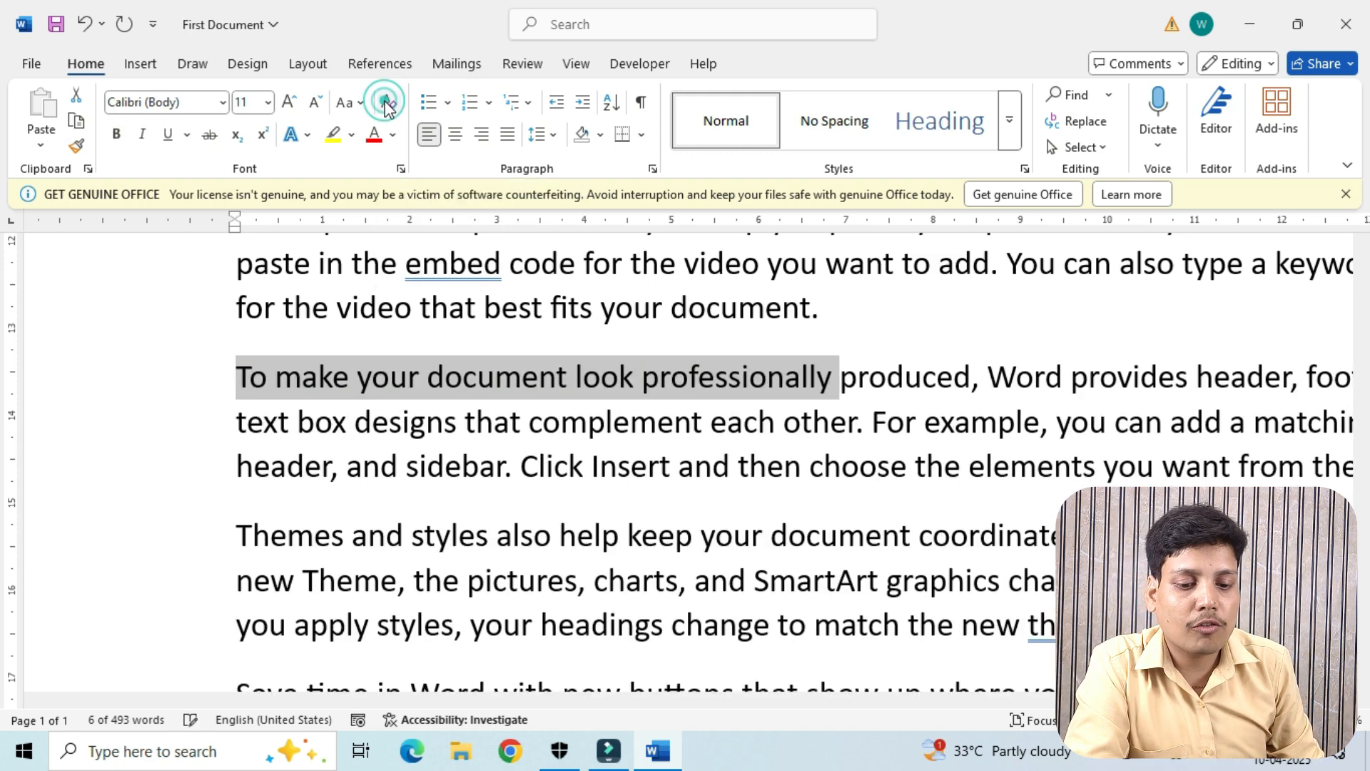